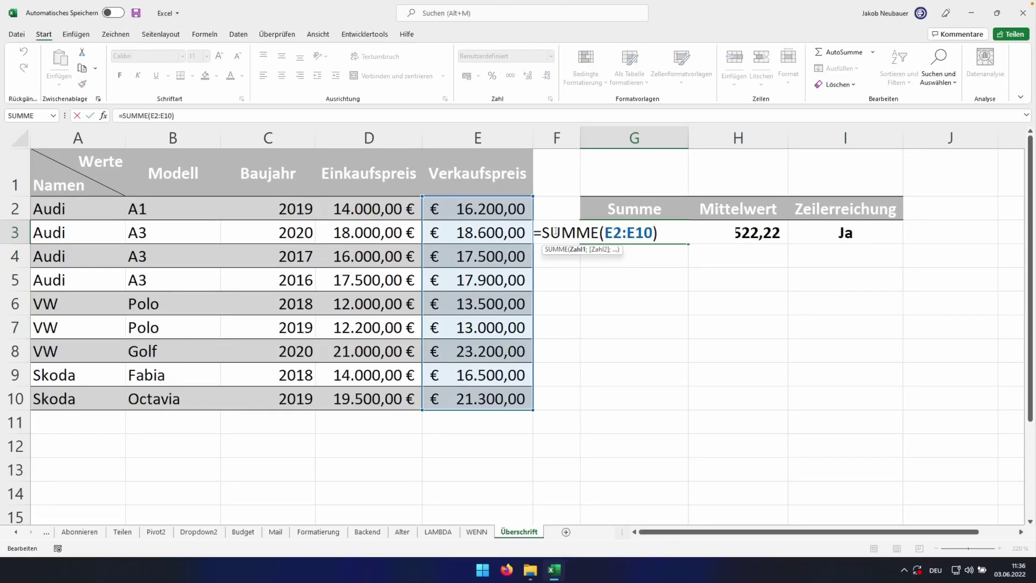
Commit the =SUMME(E2:E10) formula in G3
{"action": "left_click_drag", "start_coordinate": [604, 233], "coordinate": [653, 233]}
{"action": "left_click", "coordinate": [656, 235]}
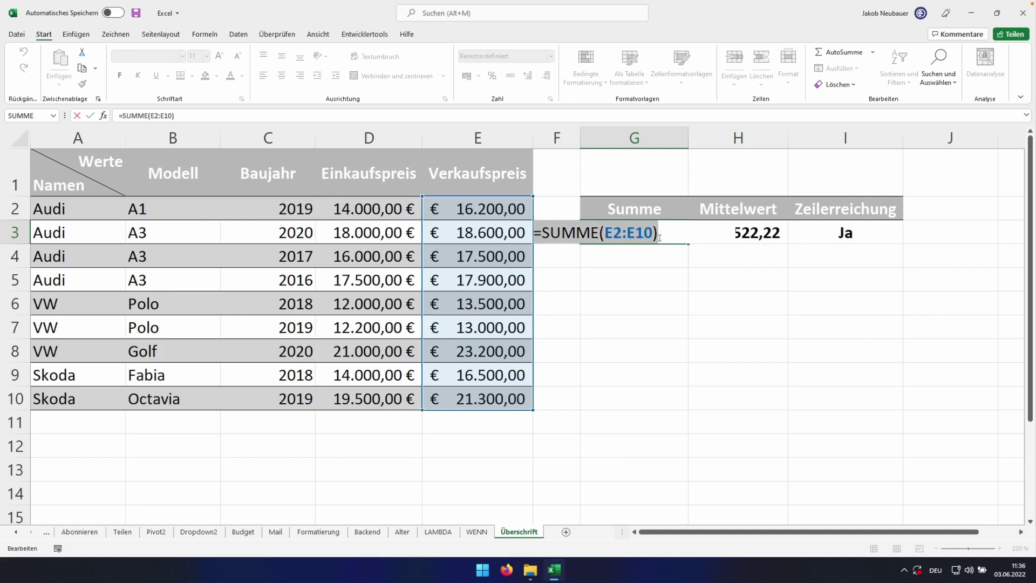
{"action": "key", "text": "ctrl+Return"}
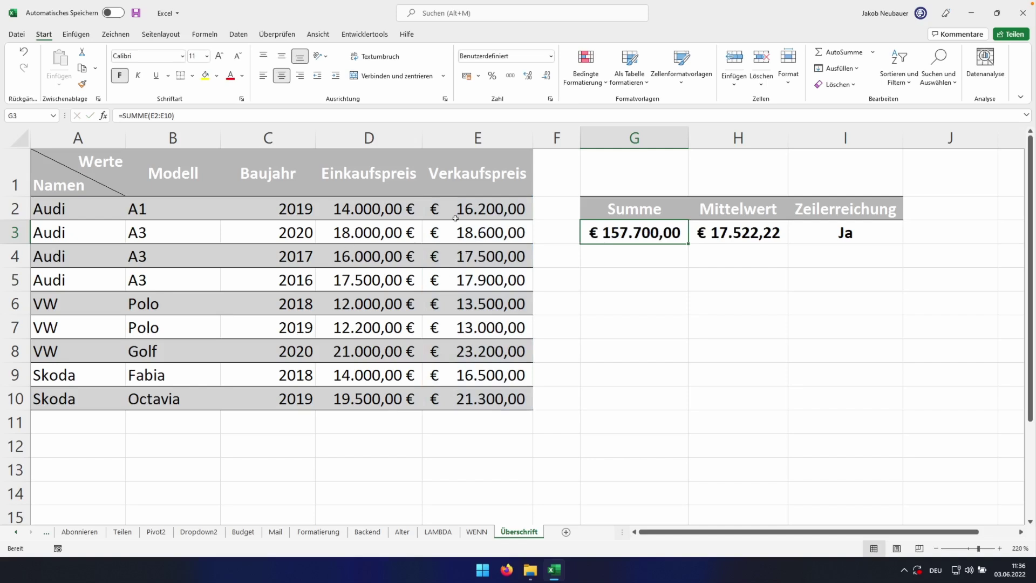
Change E4's selling price from 17500 to 17400, then recheck G3's Summe formula
{"action": "double_click", "coordinate": [468, 259]}
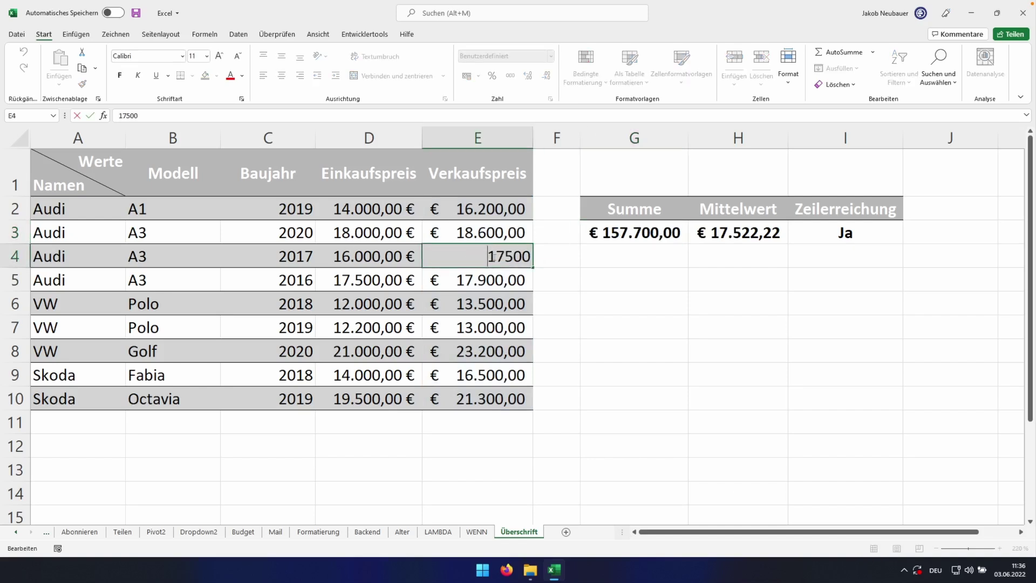
{"action": "left_click_drag", "start_coordinate": [504, 258], "coordinate": [513, 257]}
{"action": "type", "text": "4"}
{"action": "key", "text": "Return"}
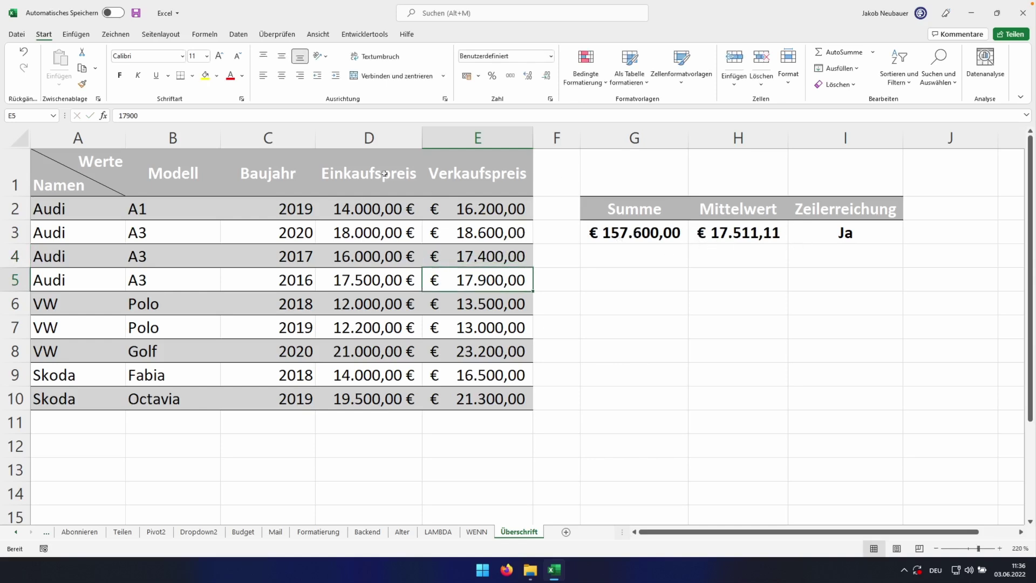
{"action": "double_click", "coordinate": [627, 235]}
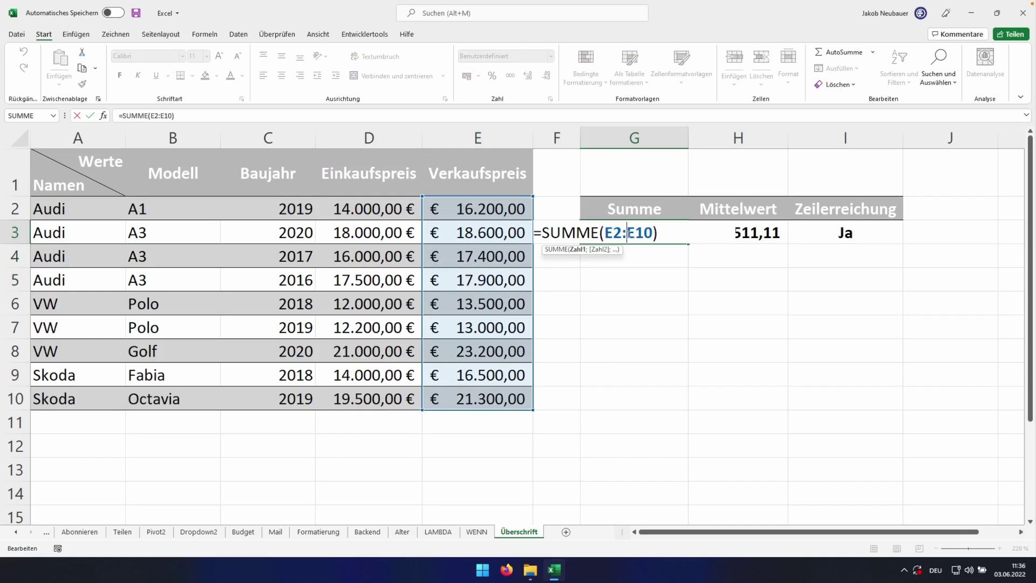
{"action": "left_click", "coordinate": [644, 292]}
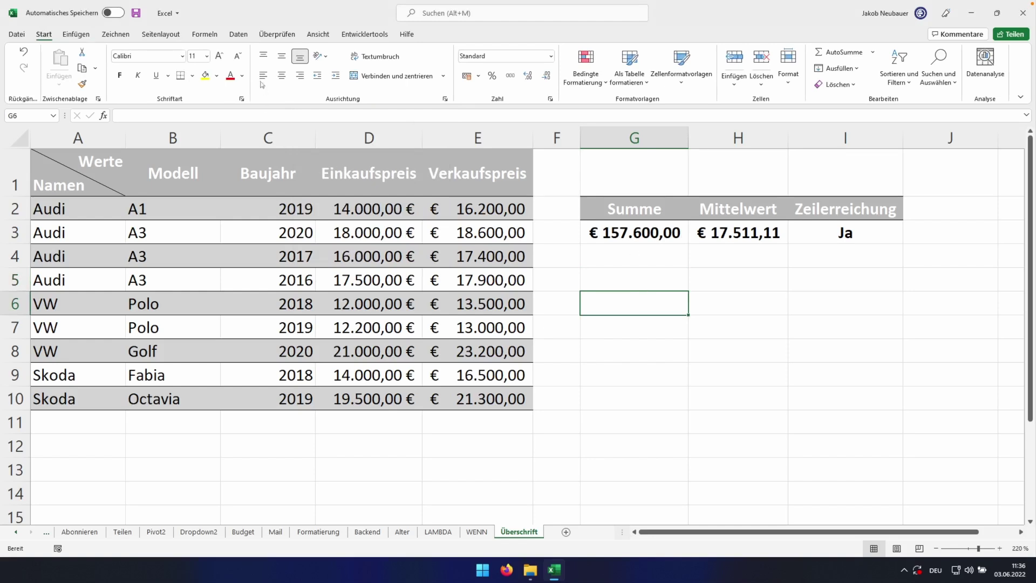
Protect the Überschrift sheet with Blatt schützen and default settings
{"action": "left_click", "coordinate": [267, 38]}
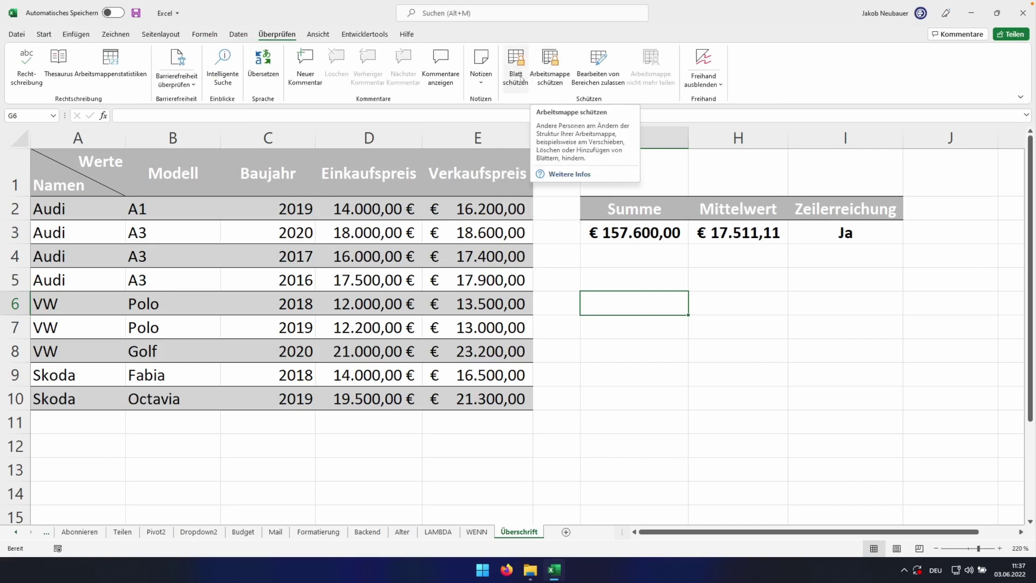
{"action": "left_click", "coordinate": [521, 80]}
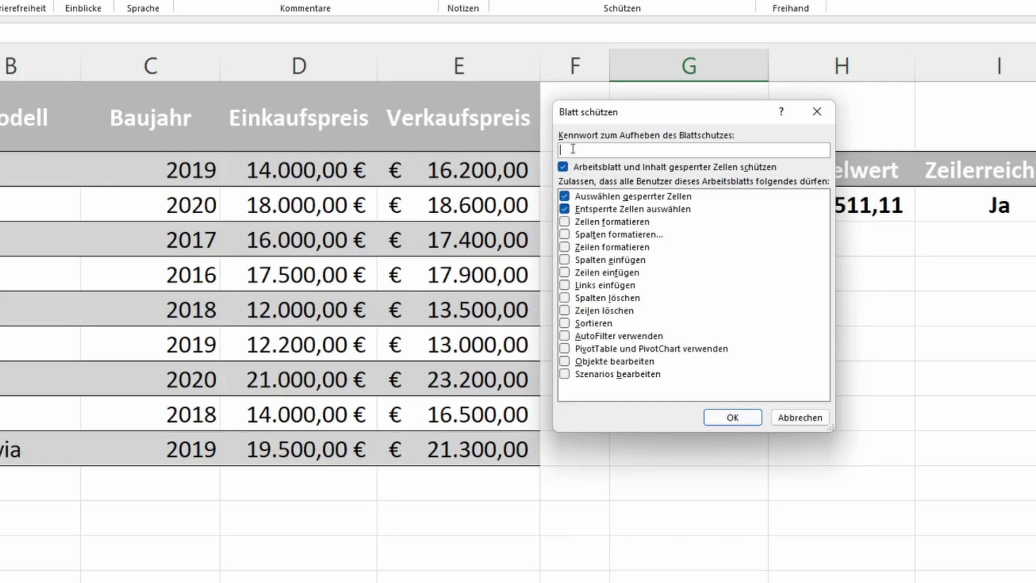
{"action": "left_click", "coordinate": [717, 412]}
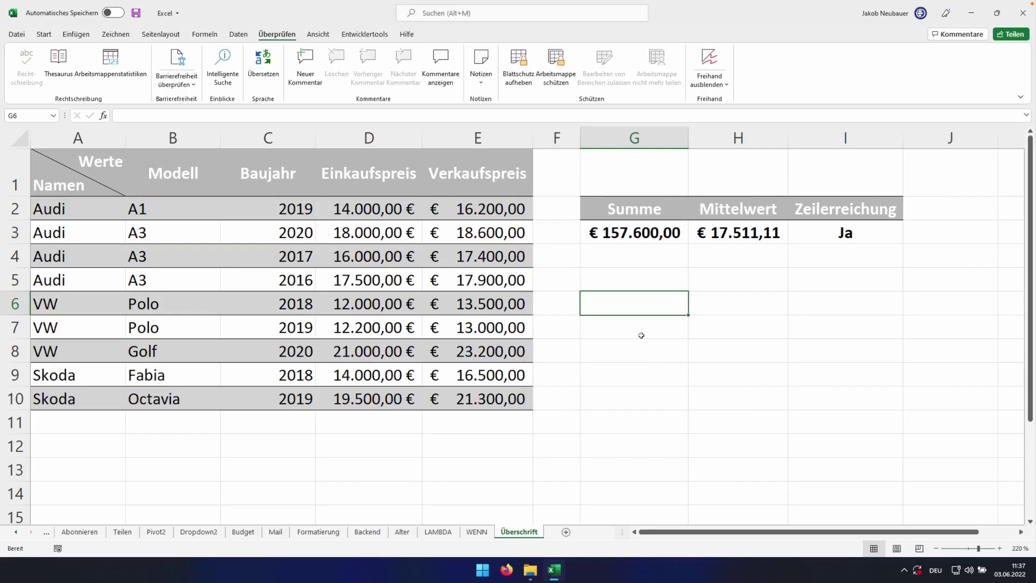
Confirm a cell edit is refused, dismiss the warning, then lift the sheet protection
{"action": "double_click", "coordinate": [642, 307]}
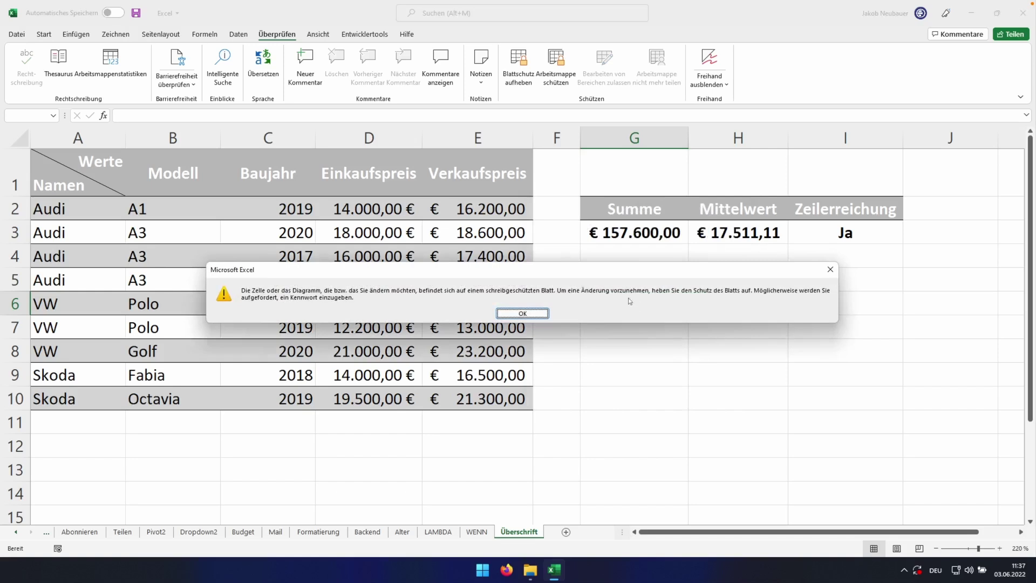
{"action": "left_click", "coordinate": [497, 313]}
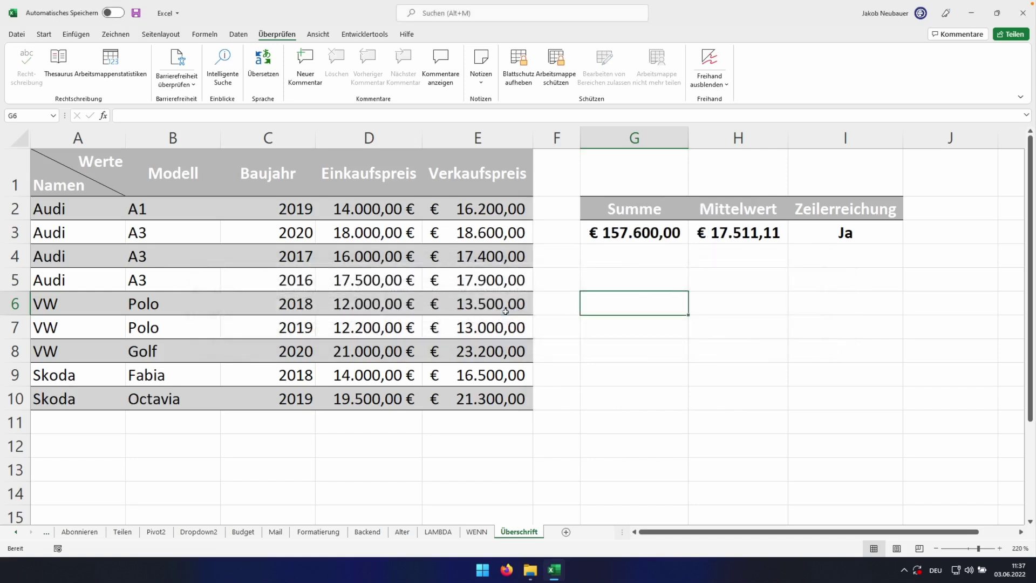
{"action": "left_click", "coordinate": [518, 75]}
Select the car table range A1:I10
{"action": "left_click", "coordinate": [574, 277]}
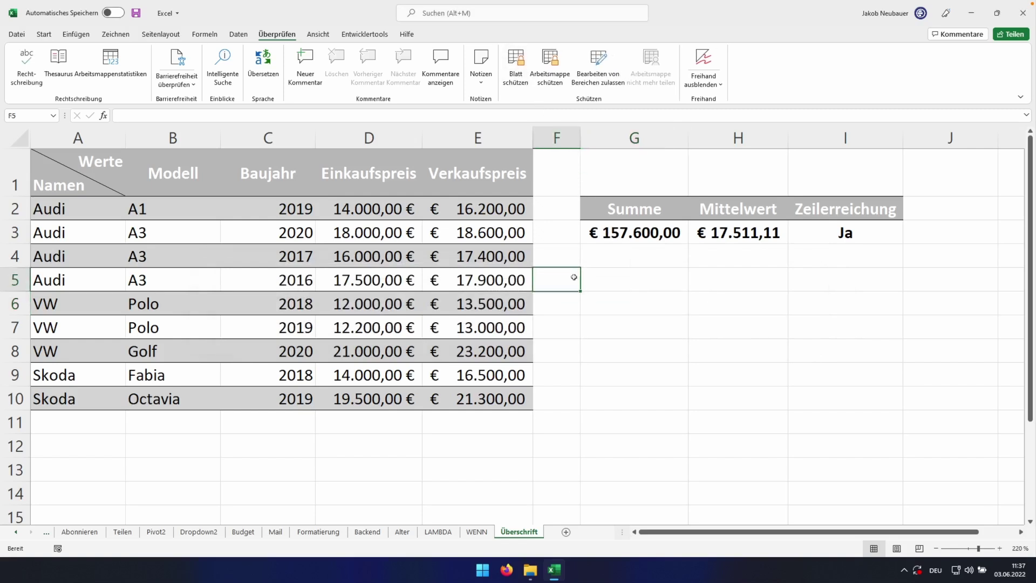
{"action": "key", "text": "ctrl+a"}
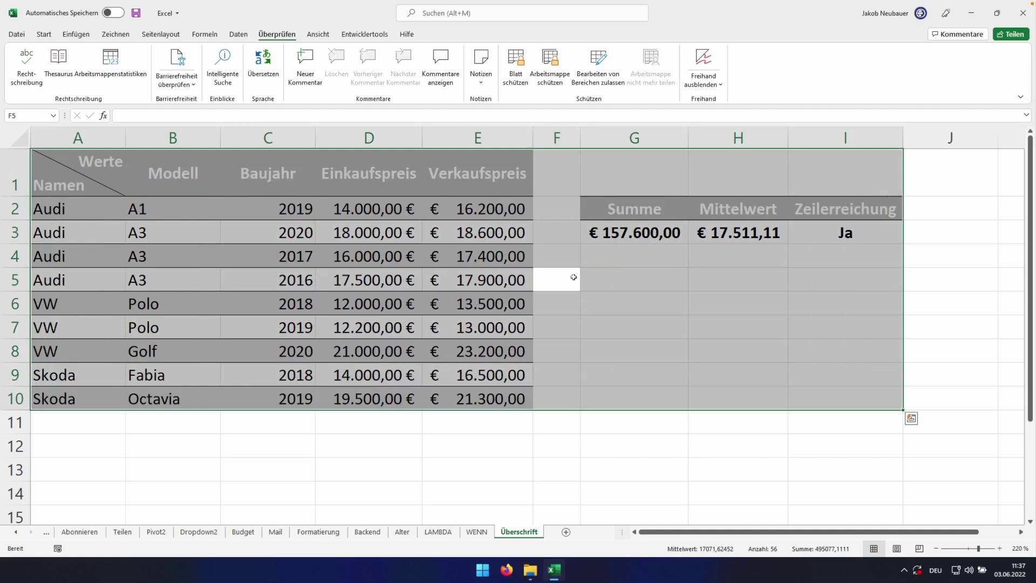
{"action": "left_click", "coordinate": [488, 428]}
{"action": "key", "text": "ctrl+a"}
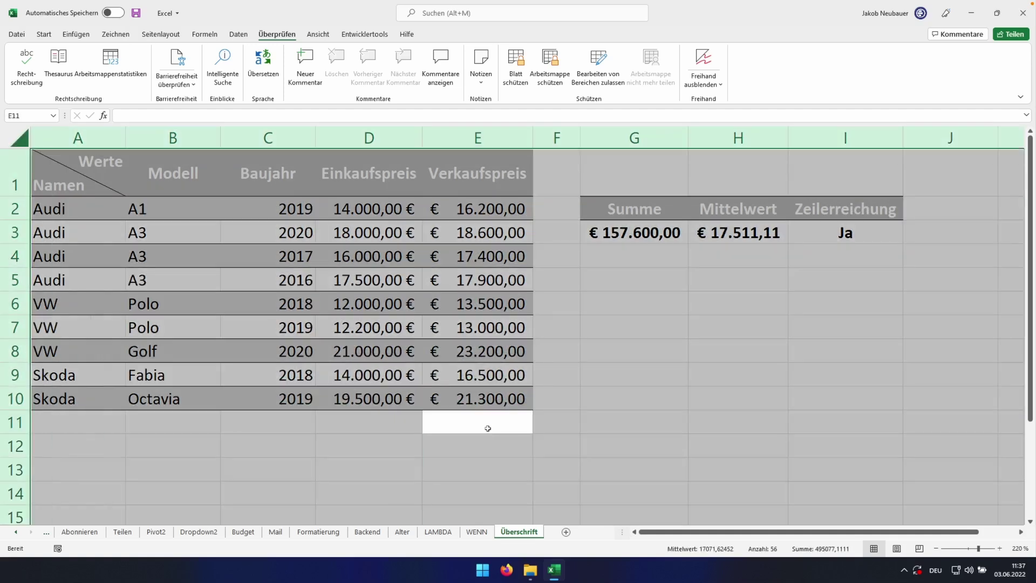
{"action": "left_click", "coordinate": [248, 231]}
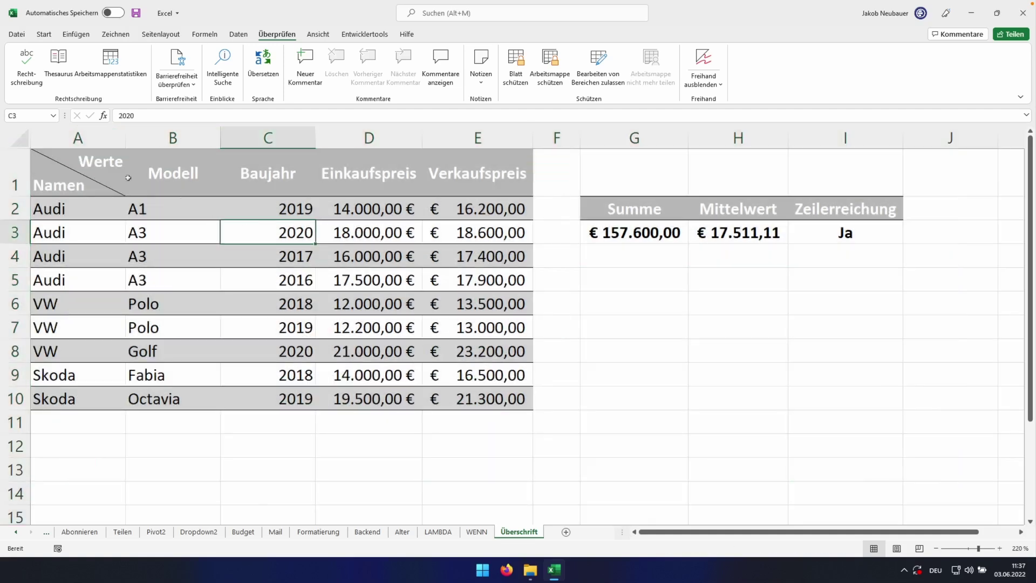
{"action": "left_click_drag", "start_coordinate": [92, 164], "coordinate": [819, 405]}
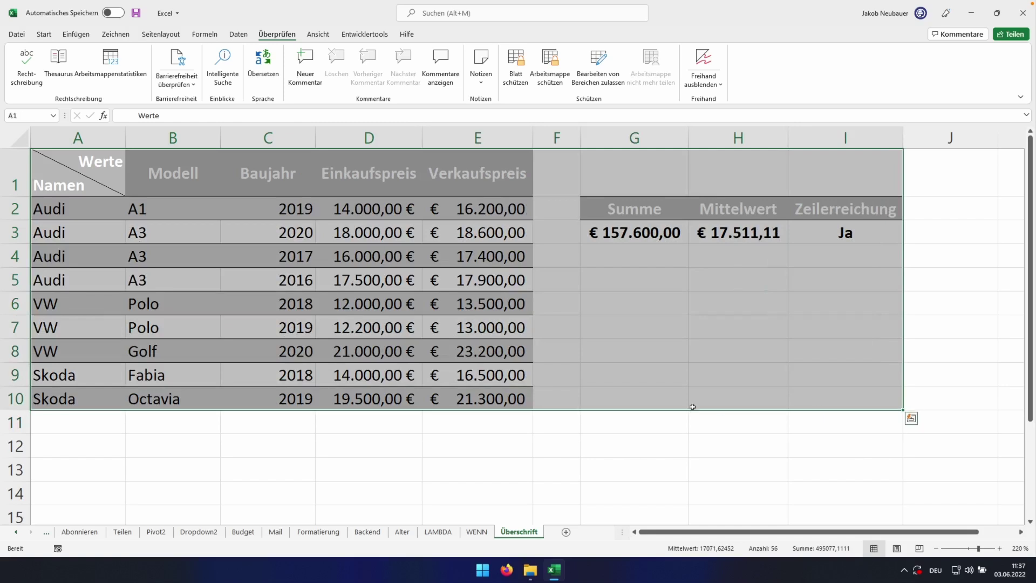
In Format Cells, pick the custom number category and uncheck Gesperrt on the Schutz tab
{"action": "key", "text": "ctrl+1"}
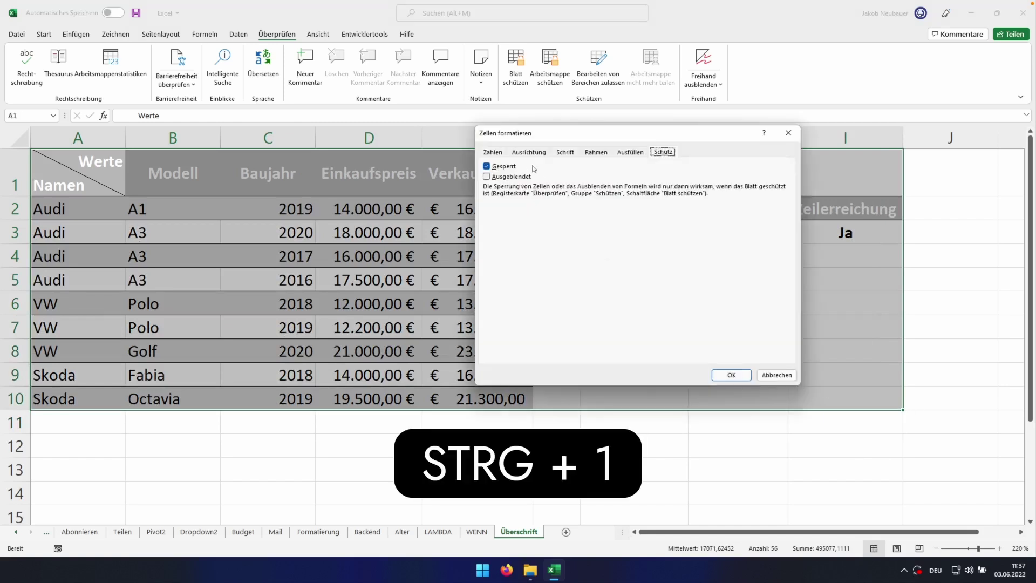
{"action": "left_click_drag", "start_coordinate": [534, 135], "coordinate": [518, 147]}
{"action": "left_click", "coordinate": [475, 165]}
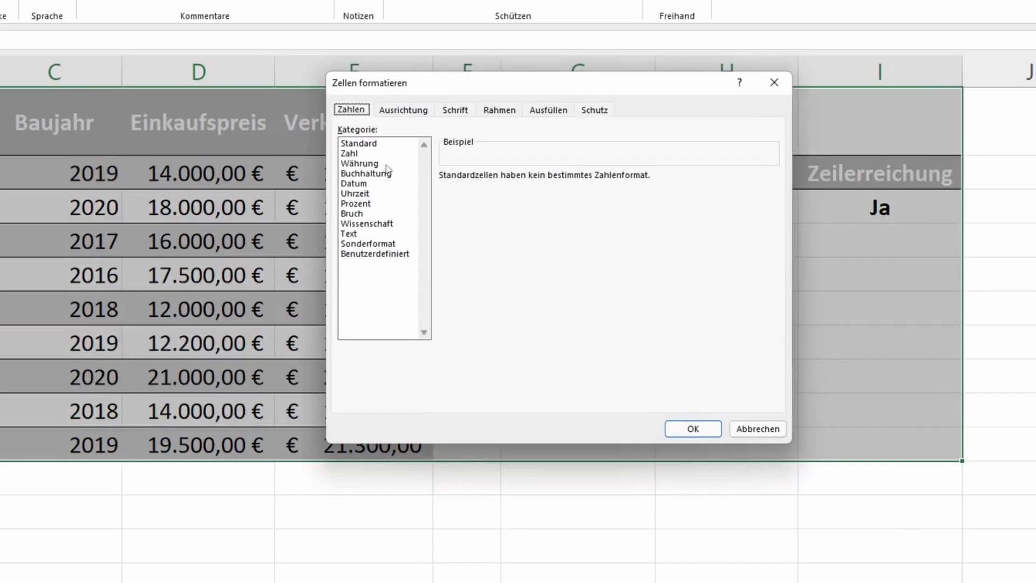
{"action": "left_click", "coordinate": [489, 265]}
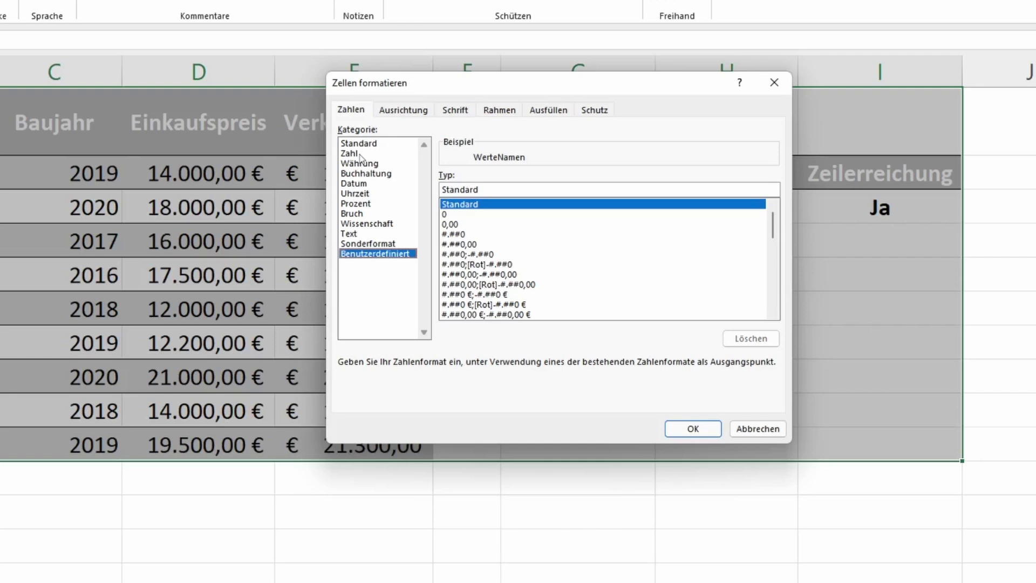
{"action": "left_click", "coordinate": [592, 111]}
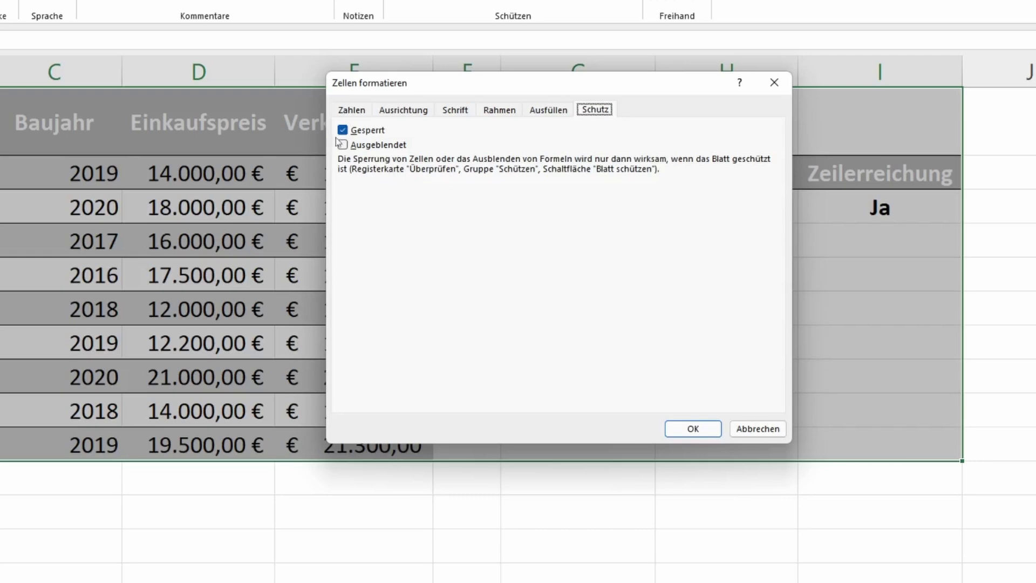
{"action": "left_click_drag", "start_coordinate": [393, 85], "coordinate": [528, 148]}
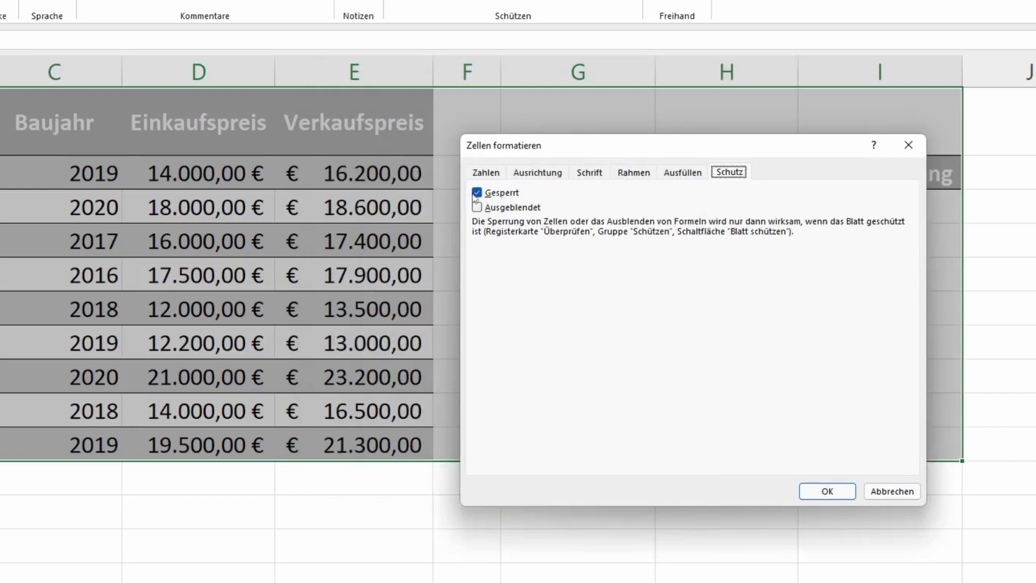
{"action": "left_click", "coordinate": [476, 193]}
Apply the unlocked setting, protect the sheet, and confirm D13 refuses edits
{"action": "left_click", "coordinate": [825, 491]}
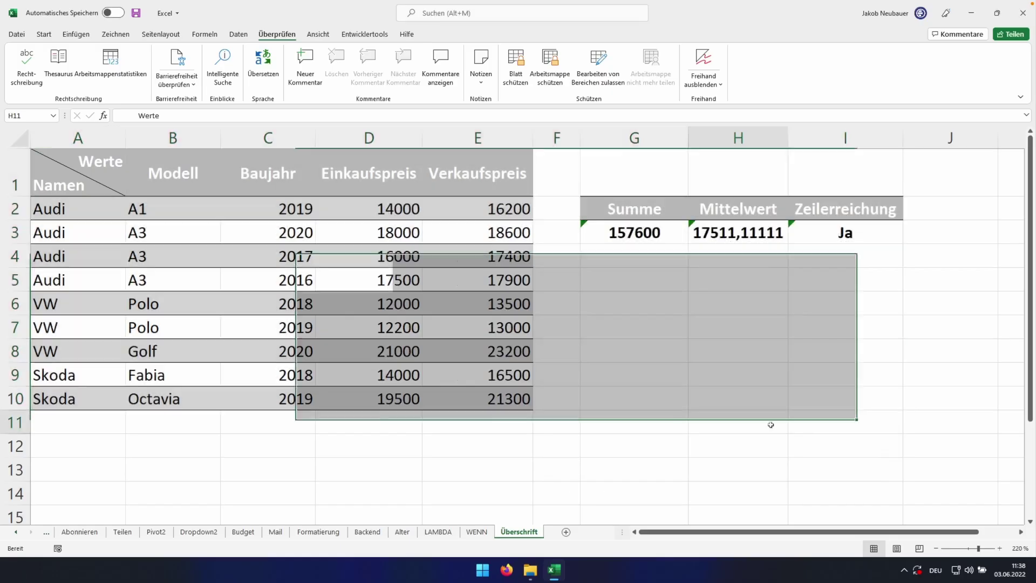
{"action": "left_click", "coordinate": [738, 422]}
{"action": "left_click", "coordinate": [517, 70]}
{"action": "left_click", "coordinate": [734, 420]}
{"action": "double_click", "coordinate": [369, 469]}
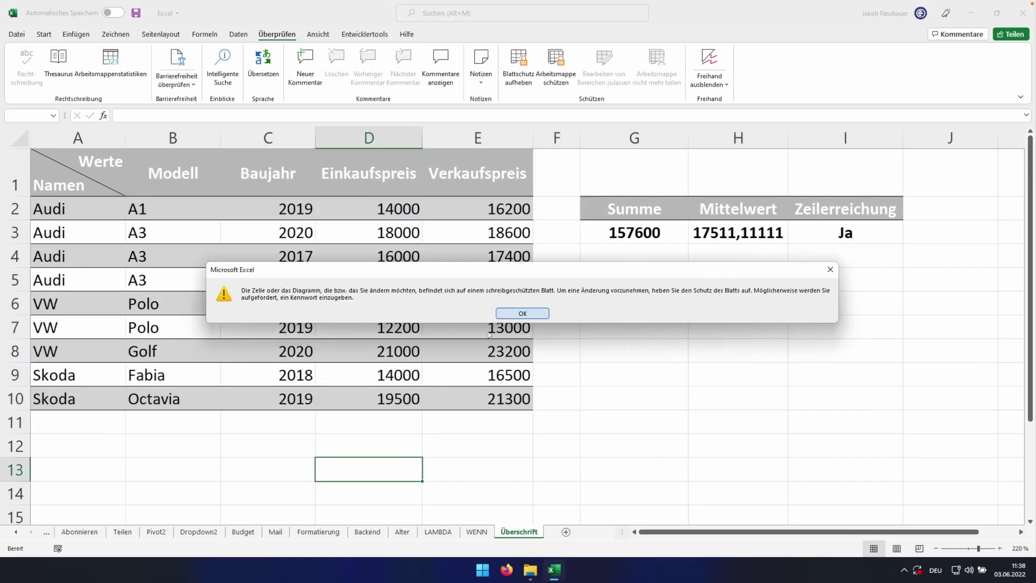
{"action": "left_click", "coordinate": [522, 313]}
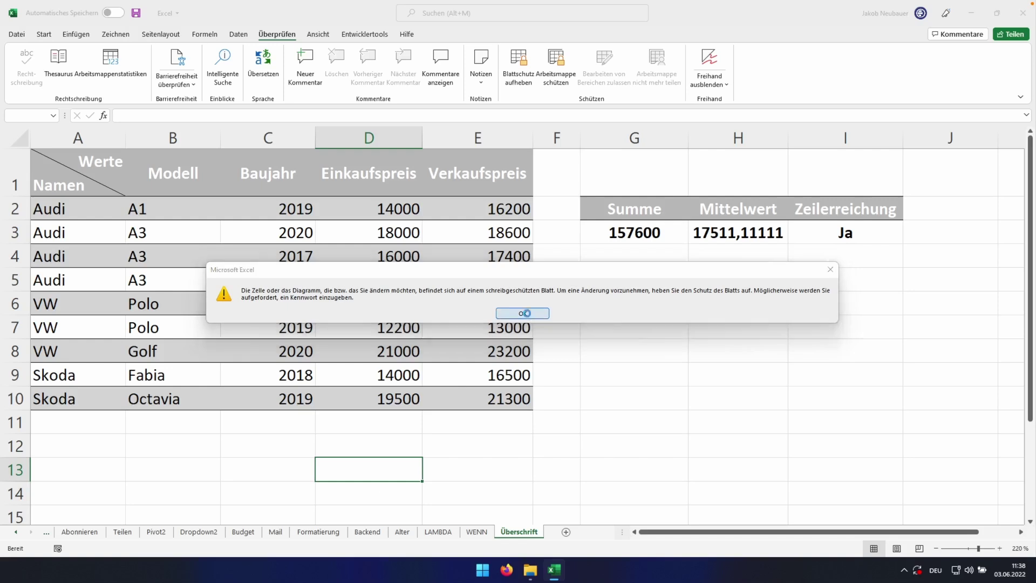
Enter 18500 in unlocked E3 so Summe becomes 157500, then unprotect the sheet
{"action": "left_click", "coordinate": [492, 239]}
{"action": "type", "text": "1850"}
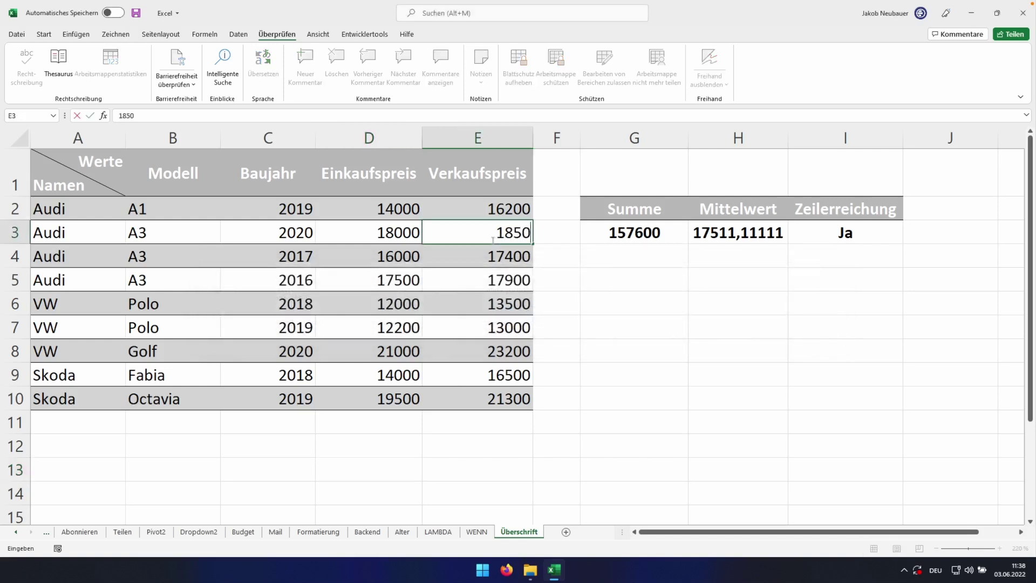
{"action": "type", "text": "0"}
{"action": "key", "text": "Return"}
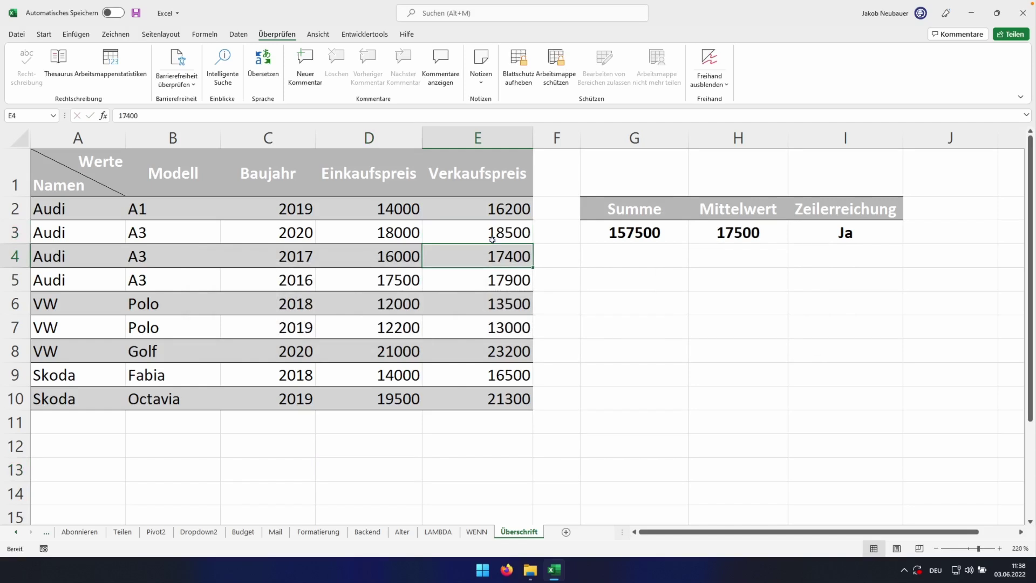
{"action": "left_click", "coordinate": [518, 68]}
{"action": "left_click", "coordinate": [451, 272]}
Select A1:I14 and review its cell protection settings
{"action": "key", "text": "ctrl+a"}
{"action": "key", "text": "ctrl+q"}
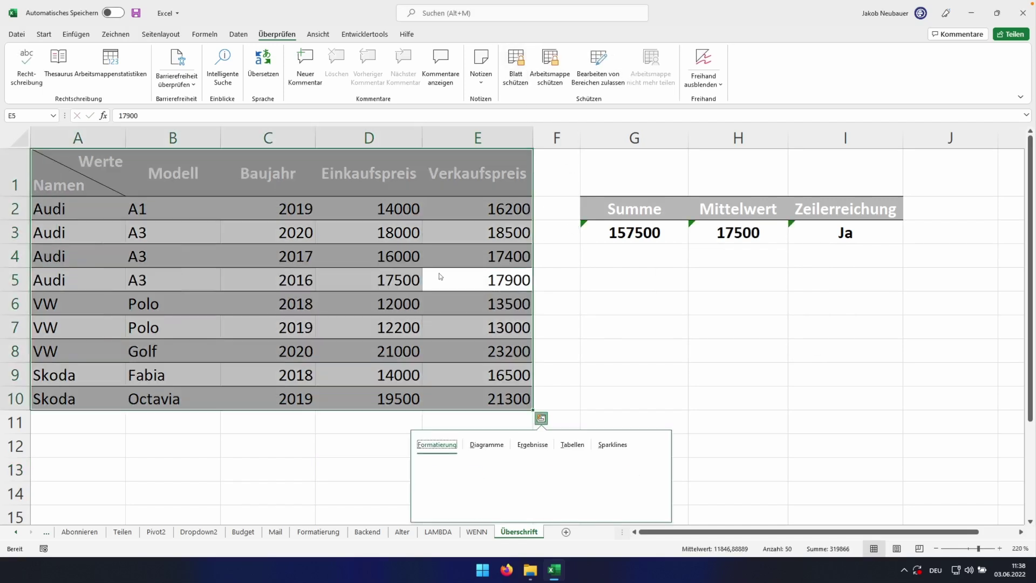
{"action": "left_click_drag", "start_coordinate": [78, 173], "coordinate": [845, 493]}
{"action": "key", "text": "ctrl+1"}
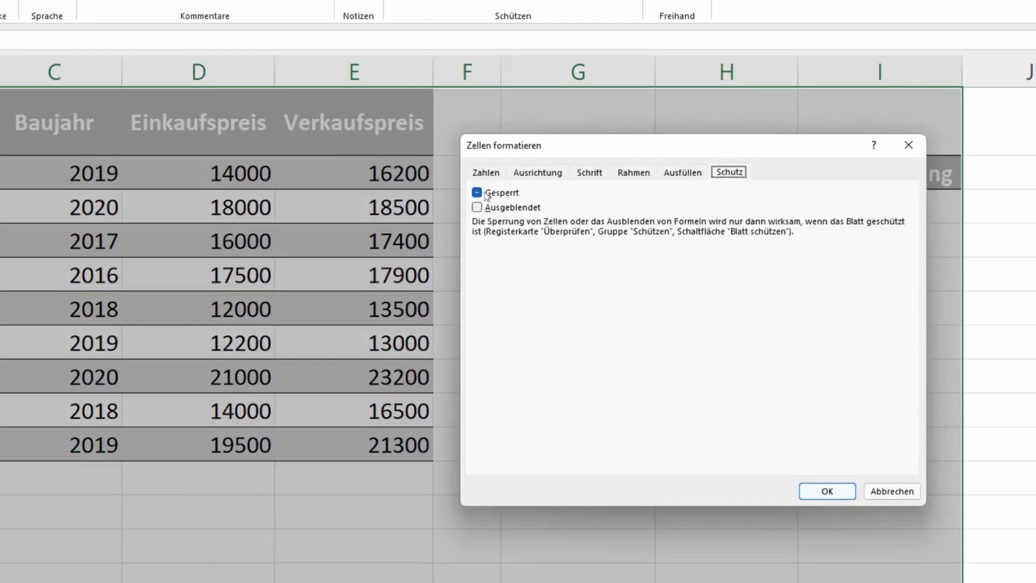
{"action": "key", "text": "Tab"}
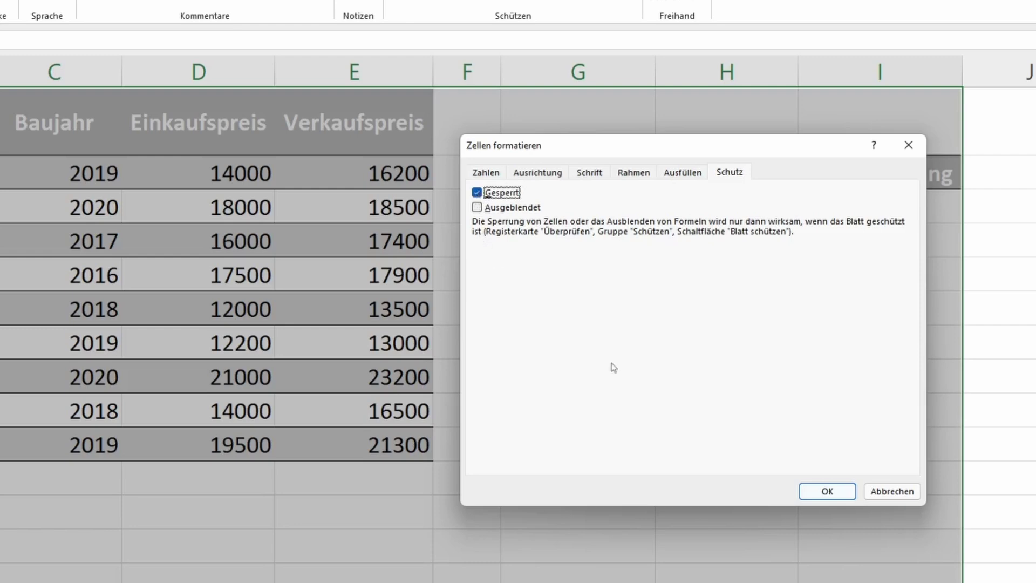
{"action": "left_click", "coordinate": [822, 490]}
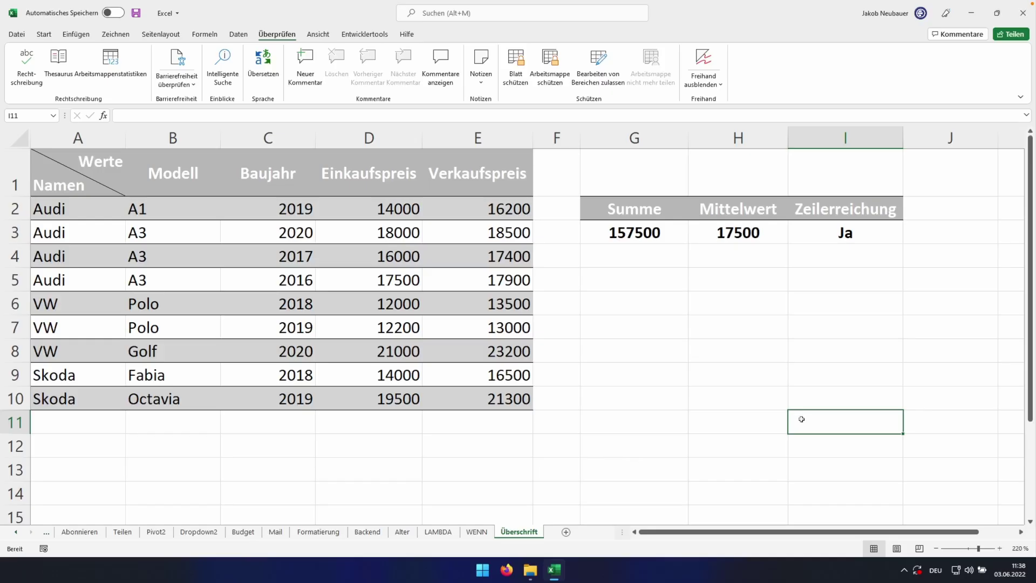
Select the entire worksheet and clear Gesperrt for all cells
{"action": "key", "text": "ctrl+a"}
{"action": "scroll", "coordinate": [763, 354], "scroll_direction": "down", "scroll_amount": 12}
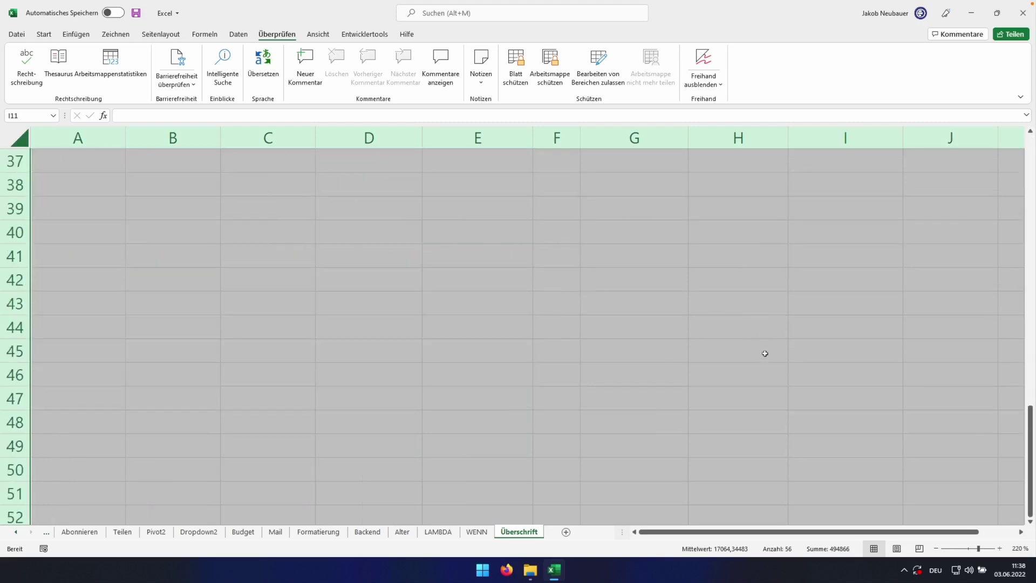
{"action": "scroll", "coordinate": [766, 351], "scroll_direction": "up", "scroll_amount": 12}
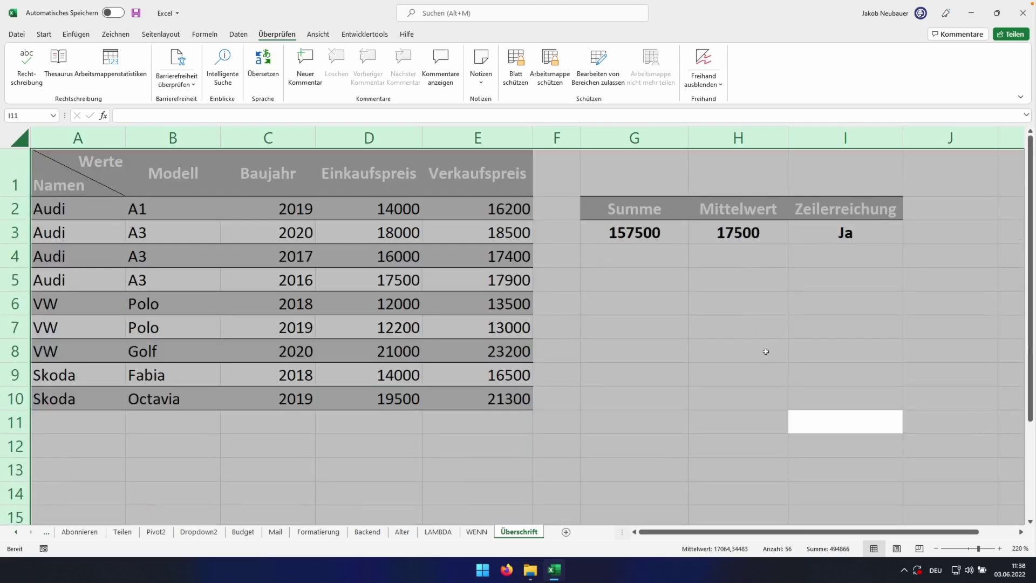
{"action": "key", "text": "ctrl+1"}
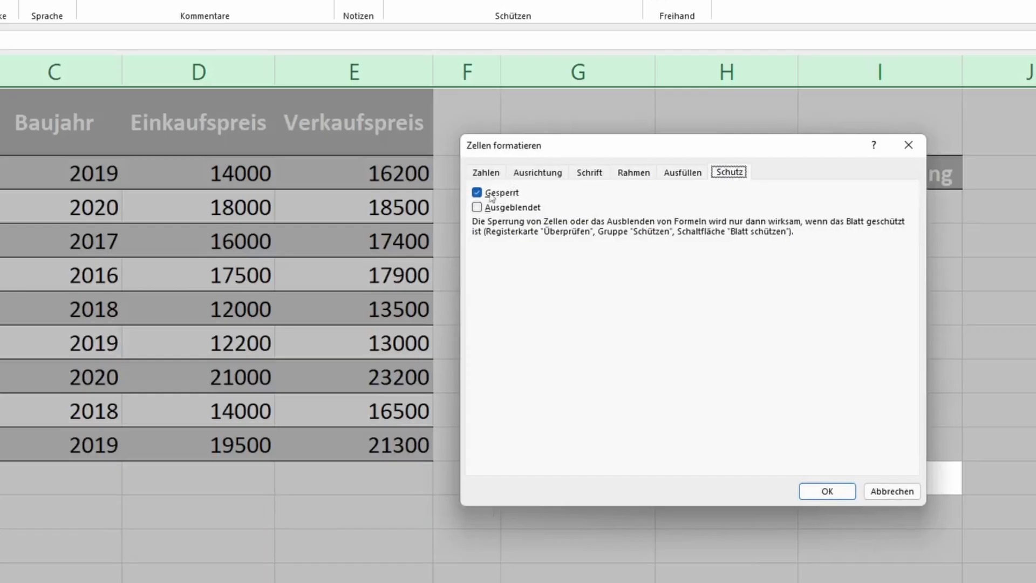
{"action": "left_click", "coordinate": [476, 193]}
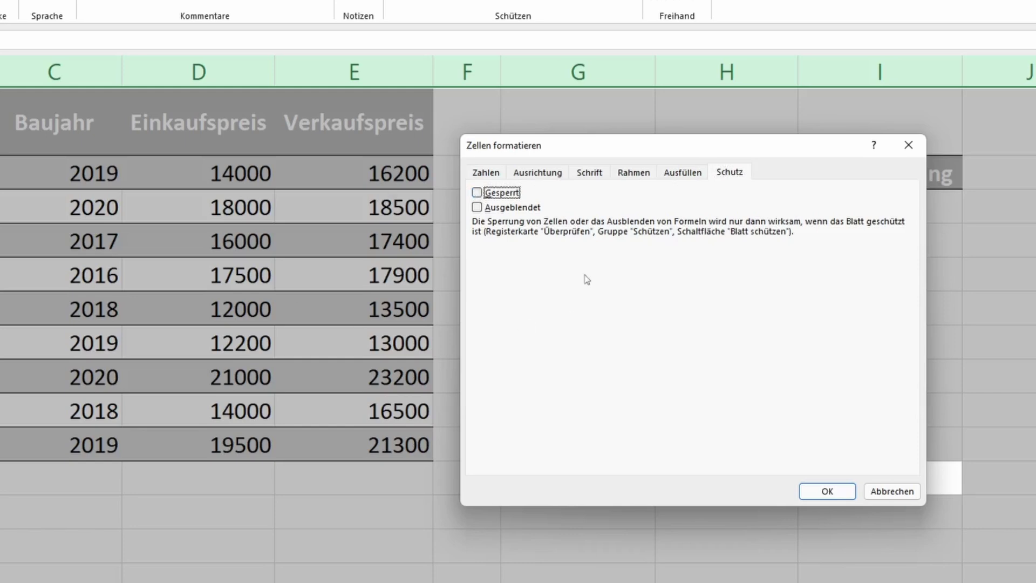
{"action": "left_click", "coordinate": [812, 487]}
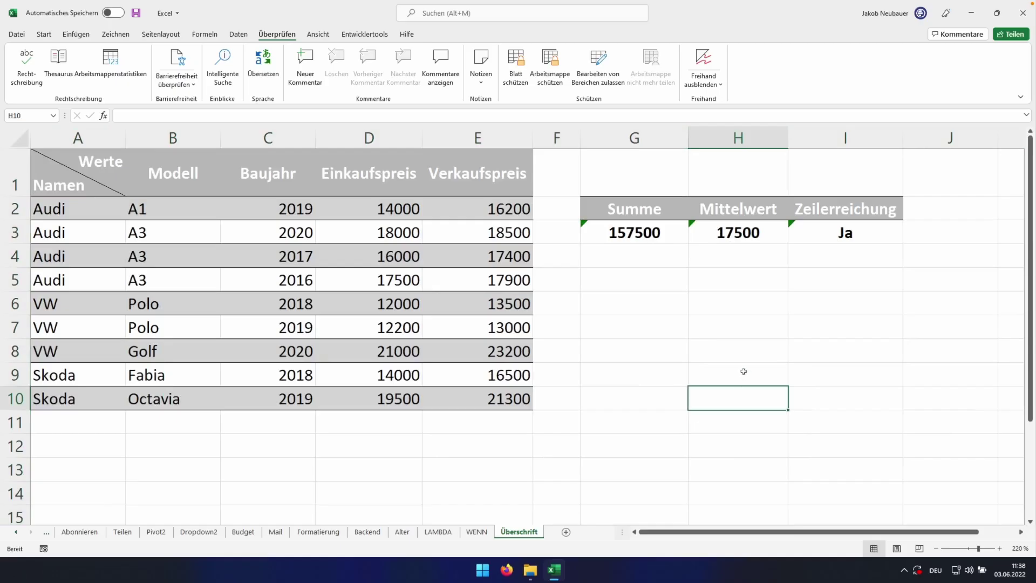
{"action": "left_click", "coordinate": [639, 239]}
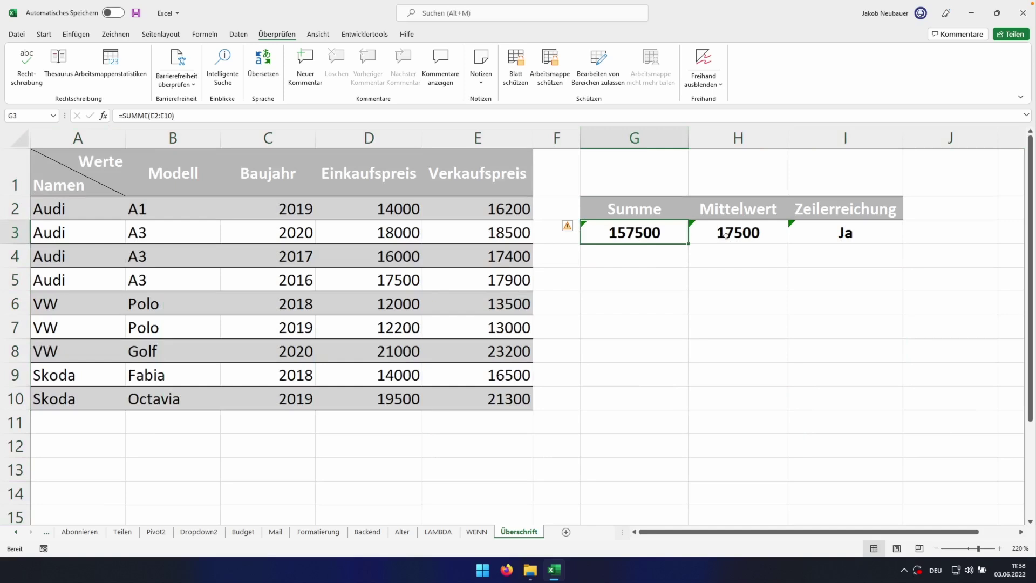
{"action": "key", "text": "Right"}
{"action": "key", "text": "Right"}
{"action": "key", "text": "Left"}
{"action": "key", "text": "Left"}
{"action": "left_click", "coordinate": [569, 226]}
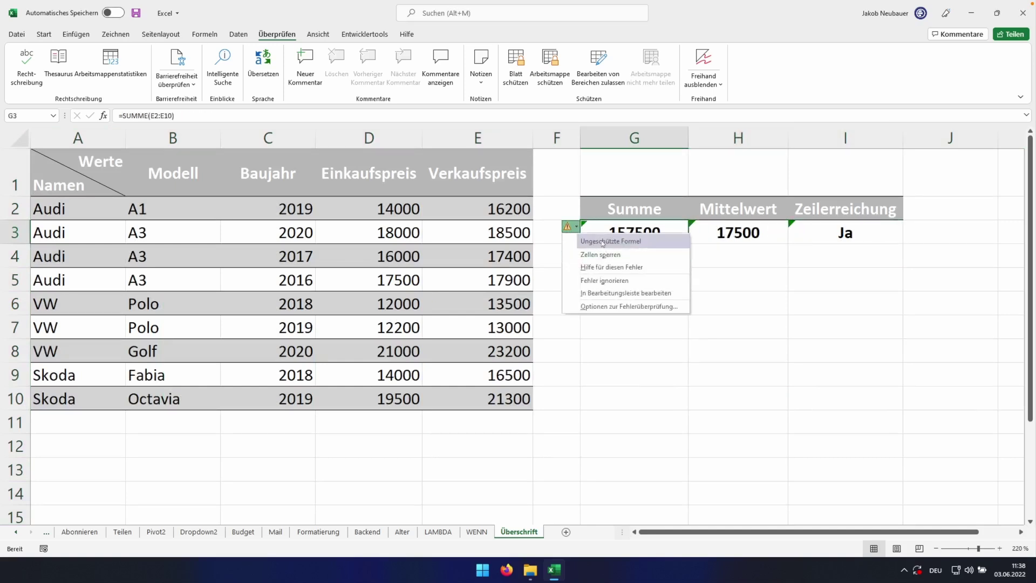
{"action": "left_click", "coordinate": [769, 310]}
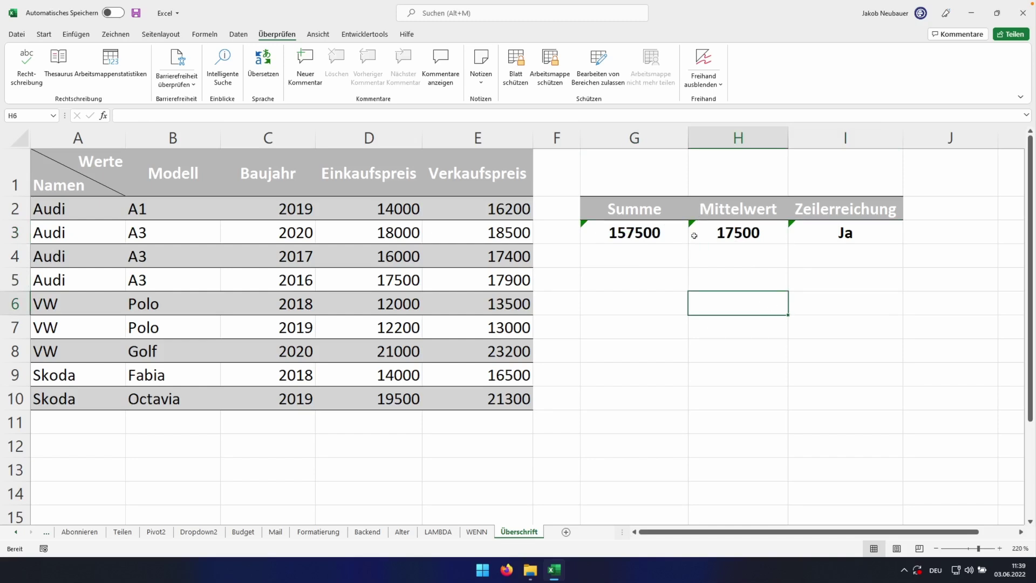
{"action": "left_click_drag", "start_coordinate": [674, 233], "coordinate": [794, 232]}
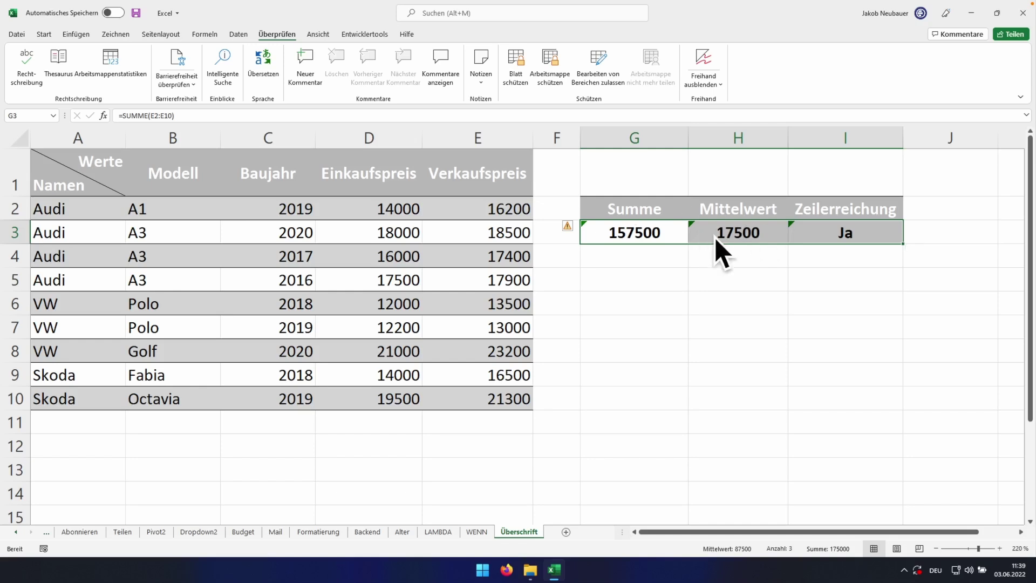
{"action": "left_click", "coordinate": [650, 270]}
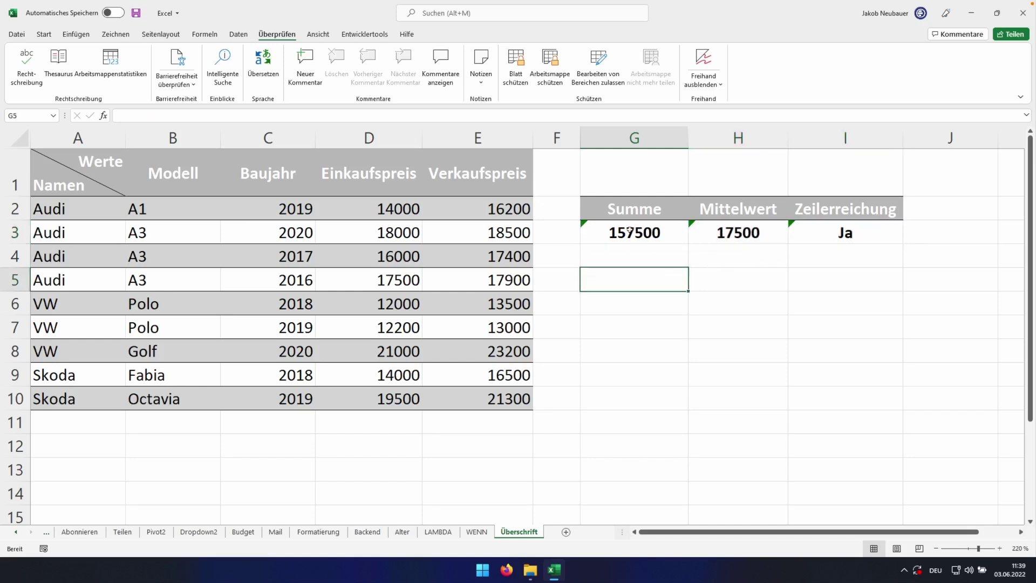
{"action": "left_click_drag", "start_coordinate": [630, 231], "coordinate": [809, 231]}
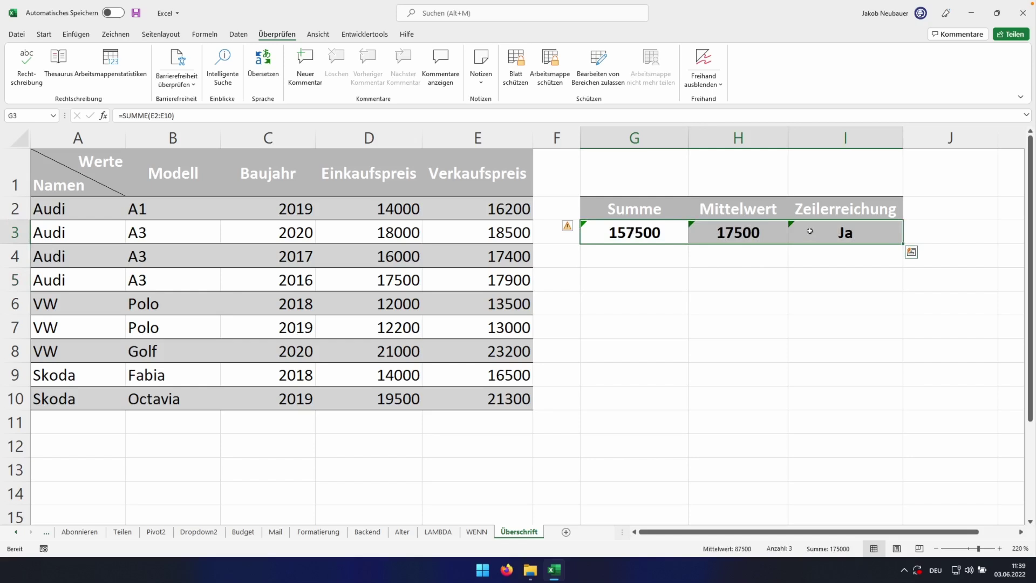
Mark the selected formula cells G3:I3 as Gesperrt
{"action": "key", "text": "ctrl+1"}
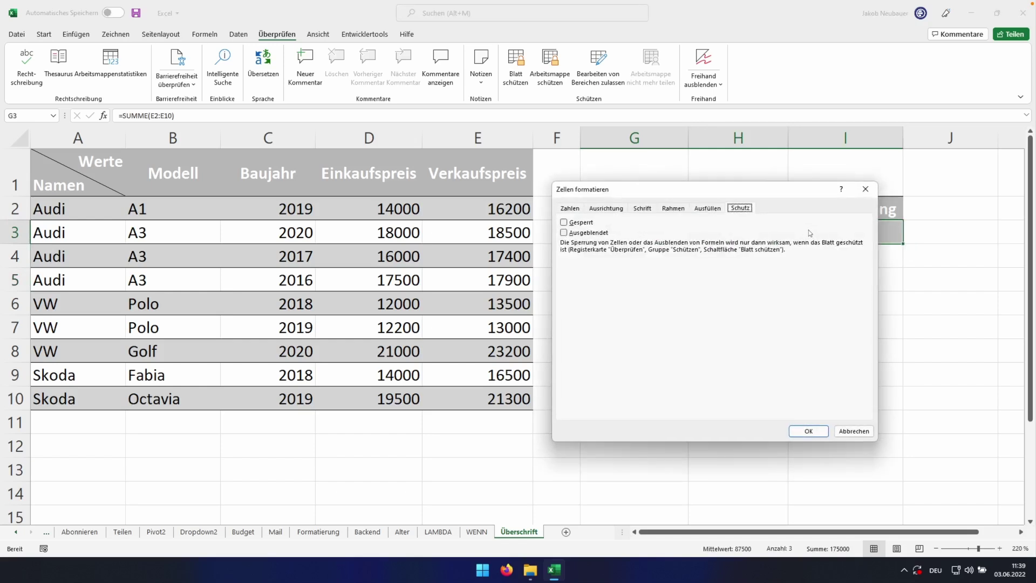
{"action": "left_click", "coordinate": [565, 223]}
{"action": "left_click", "coordinate": [817, 432]}
{"action": "left_click", "coordinate": [792, 408]}
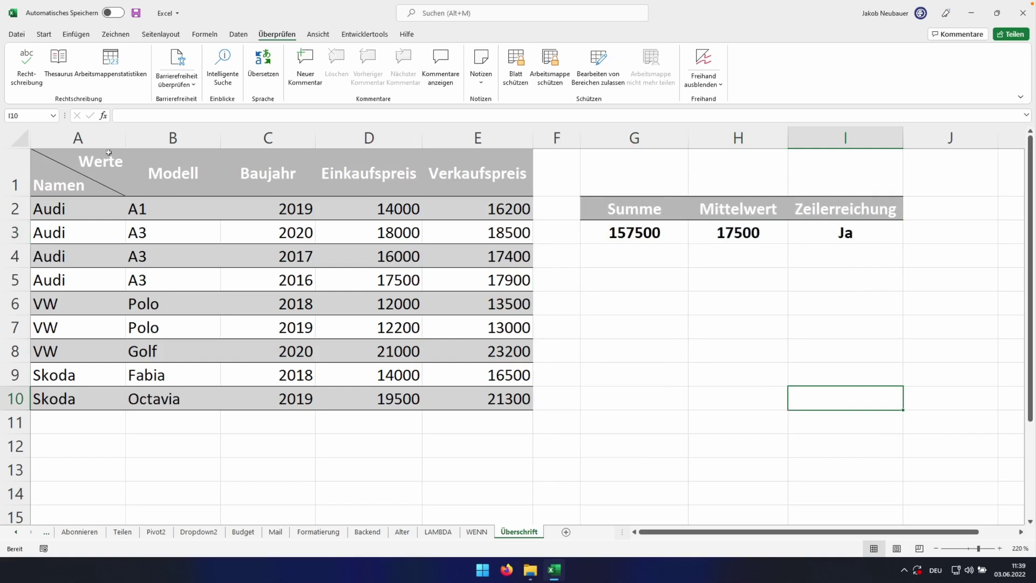
Protect the sheet with default permissions and attempt to edit G3
{"action": "left_click_drag", "start_coordinate": [630, 239], "coordinate": [811, 239]}
{"action": "left_click", "coordinate": [737, 279]}
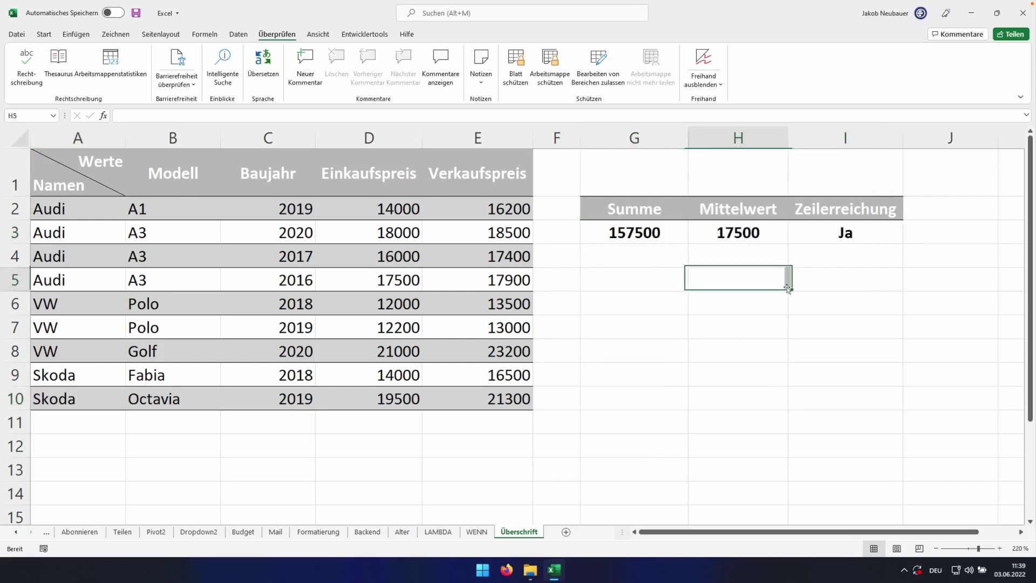
{"action": "left_click", "coordinate": [515, 65]}
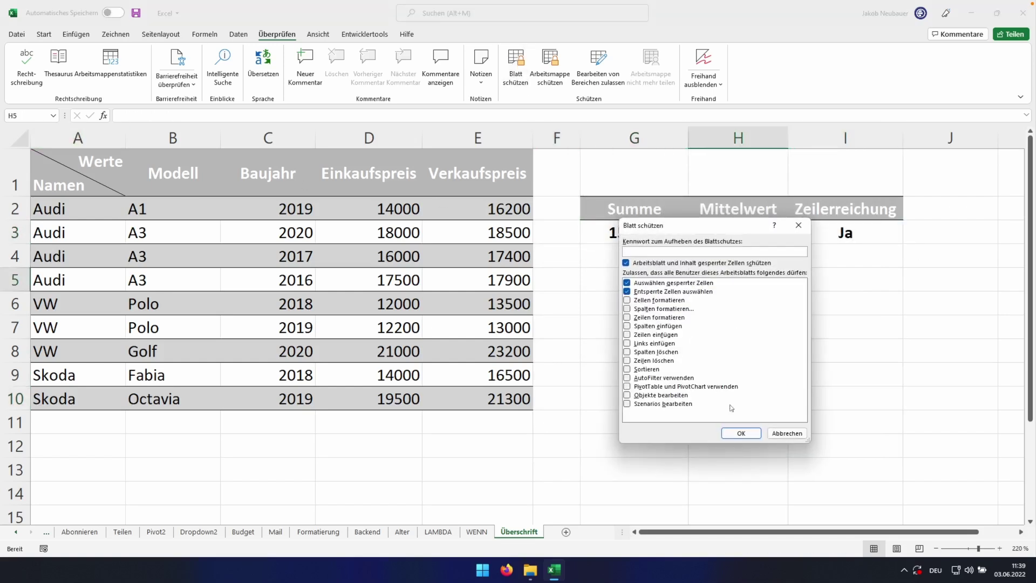
{"action": "left_click", "coordinate": [741, 433]}
{"action": "left_click", "coordinate": [740, 381]}
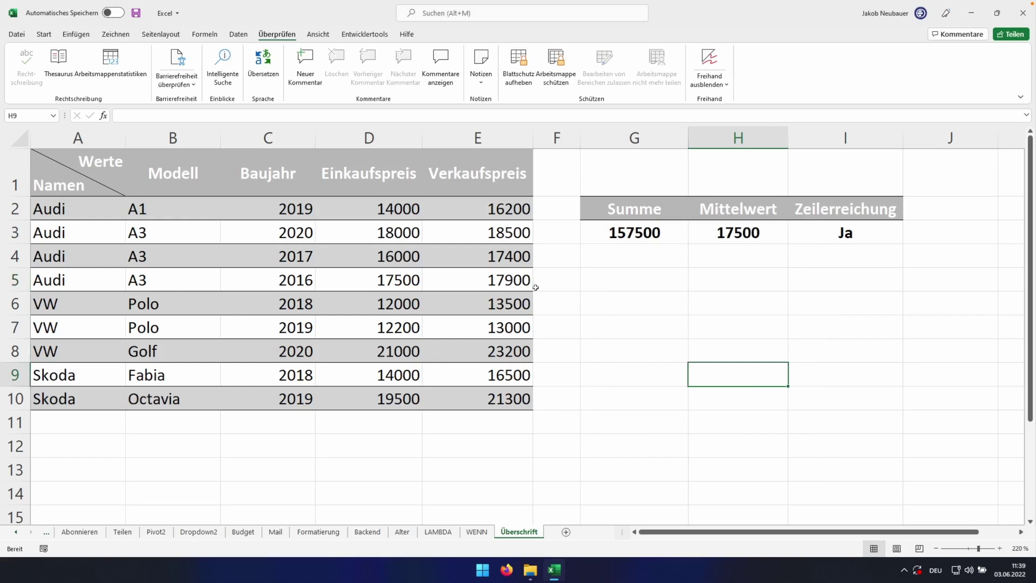
{"action": "double_click", "coordinate": [618, 238]}
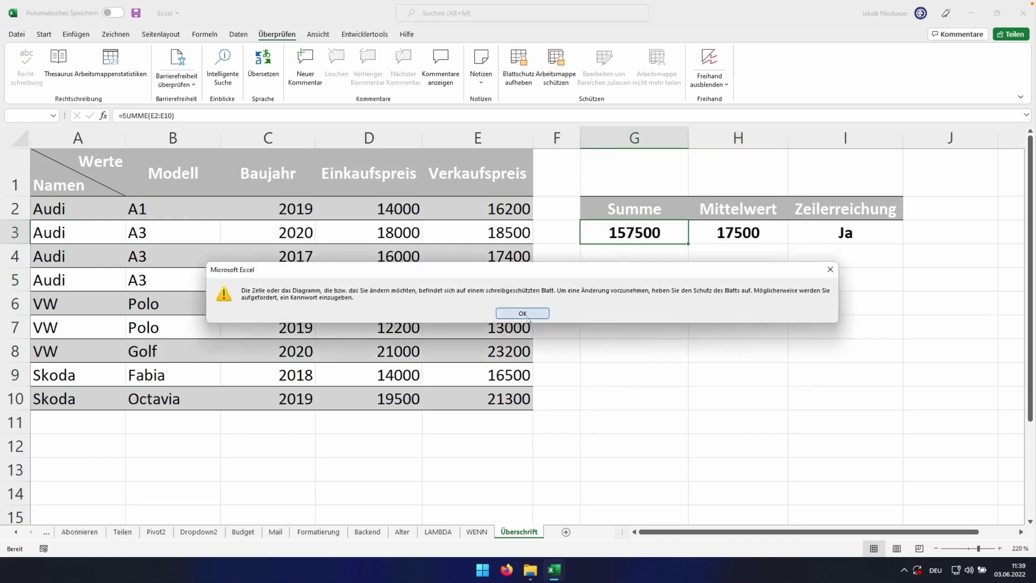
Dismiss the warning and set E3's price to 15000, making Summe 154000
{"action": "left_click", "coordinate": [522, 314]}
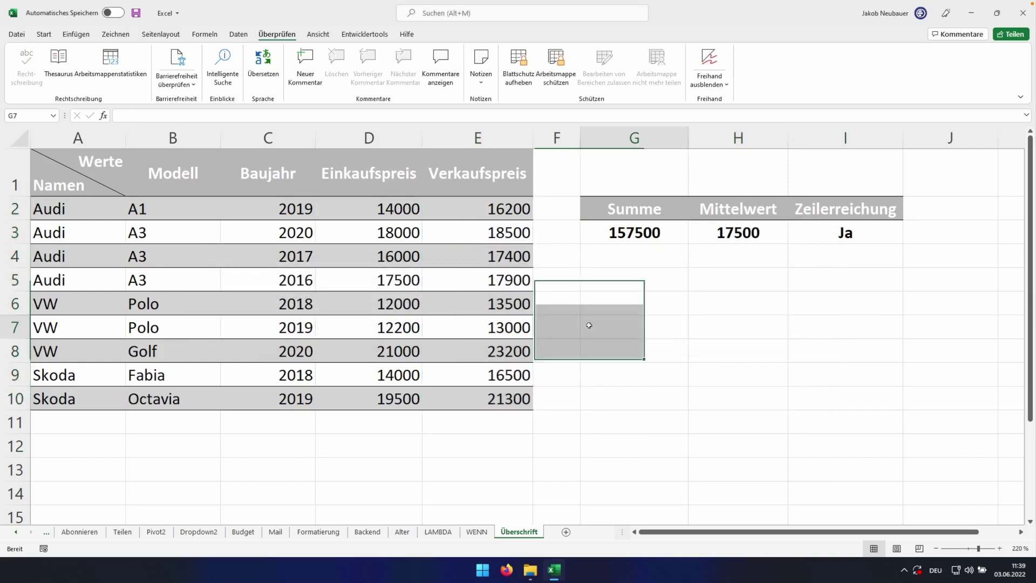
{"action": "left_click", "coordinate": [502, 237]}
{"action": "type", "text": "150"}
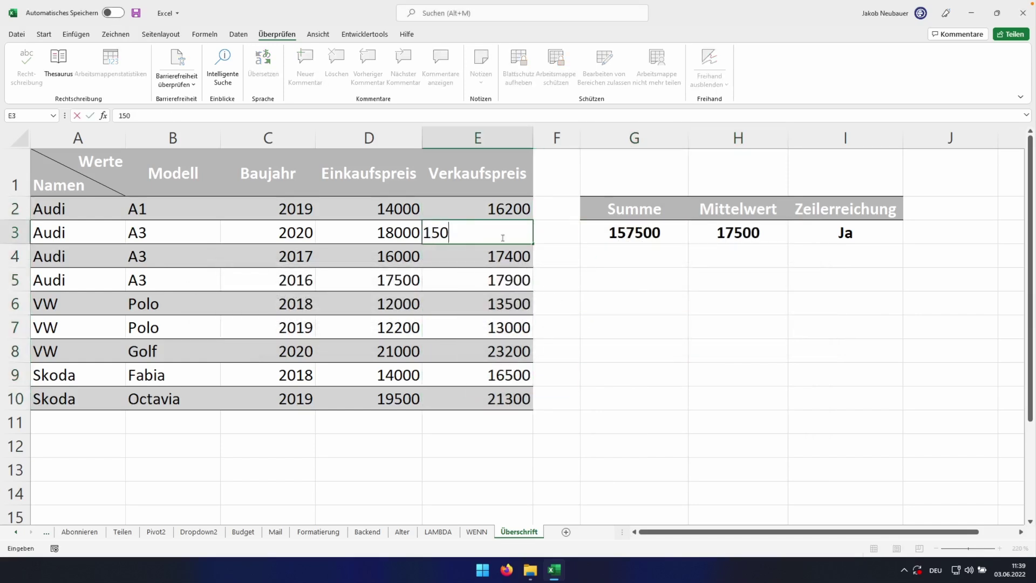
{"action": "type", "text": "00"}
{"action": "key", "text": "Return"}
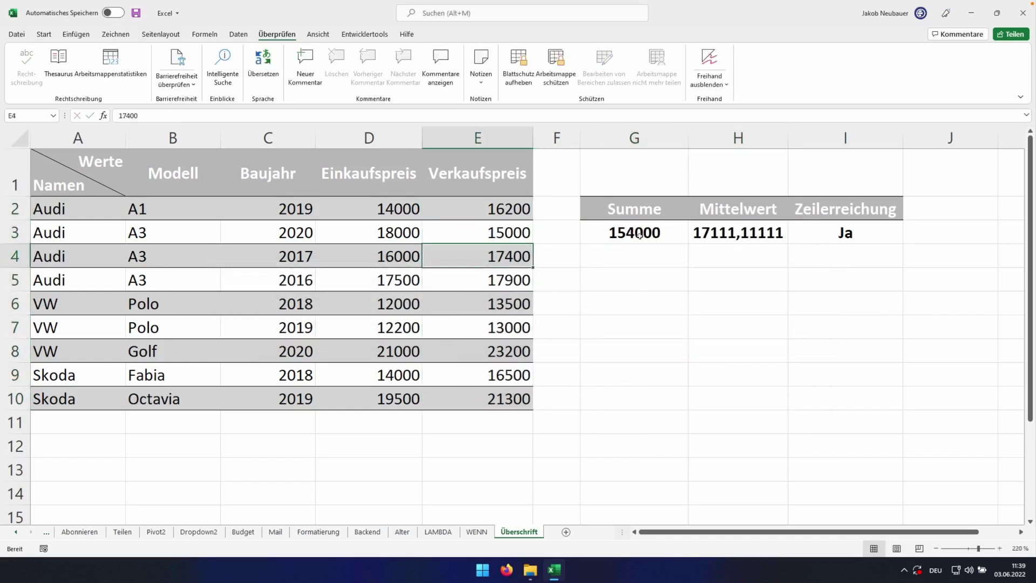
Verify G3's formula stays locked by retrying edits in the cell and formula bar
{"action": "left_click_drag", "start_coordinate": [640, 236], "coordinate": [809, 238]}
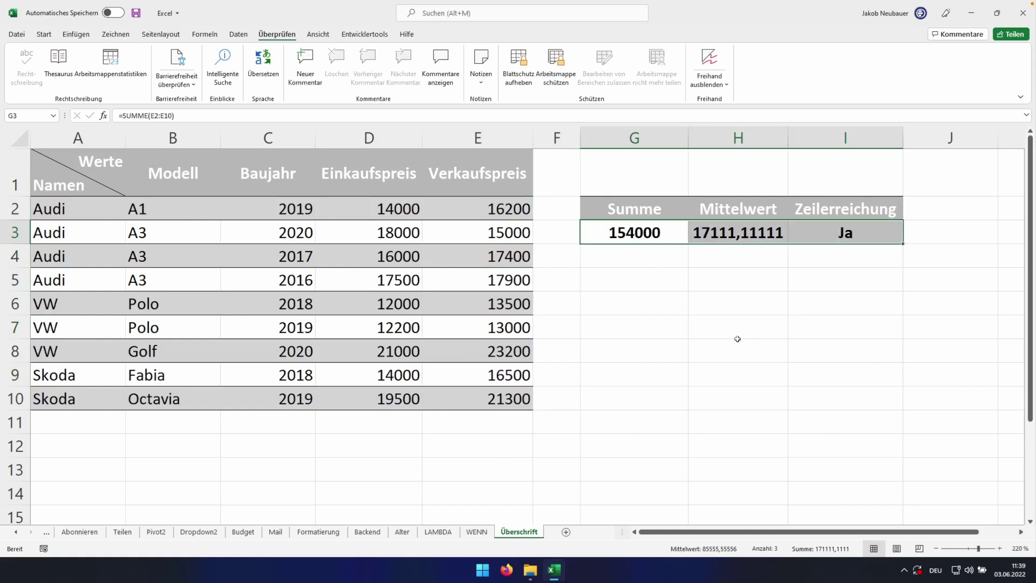
{"action": "double_click", "coordinate": [657, 238]}
{"action": "left_click", "coordinate": [523, 314]}
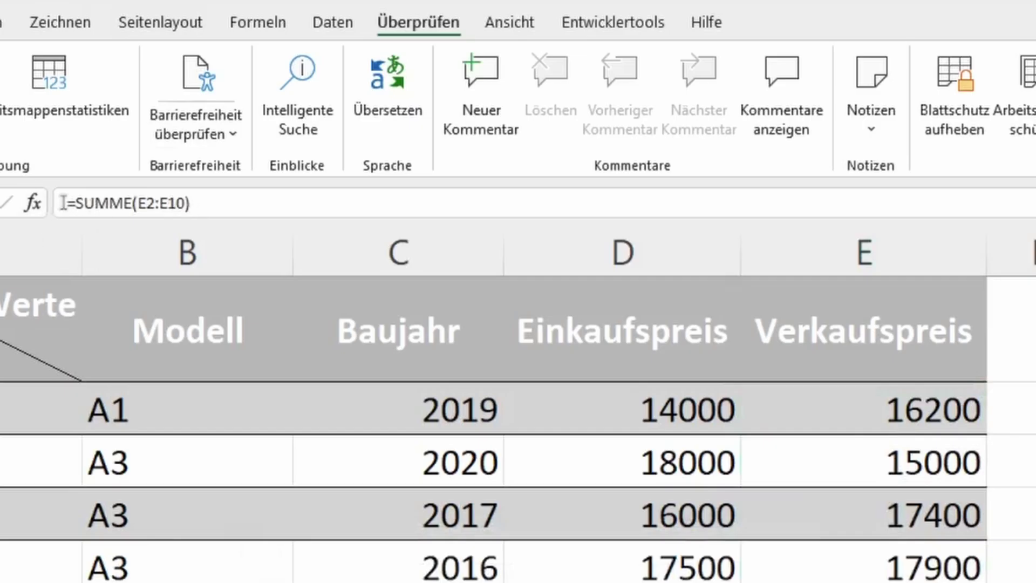
{"action": "left_click", "coordinate": [122, 116]}
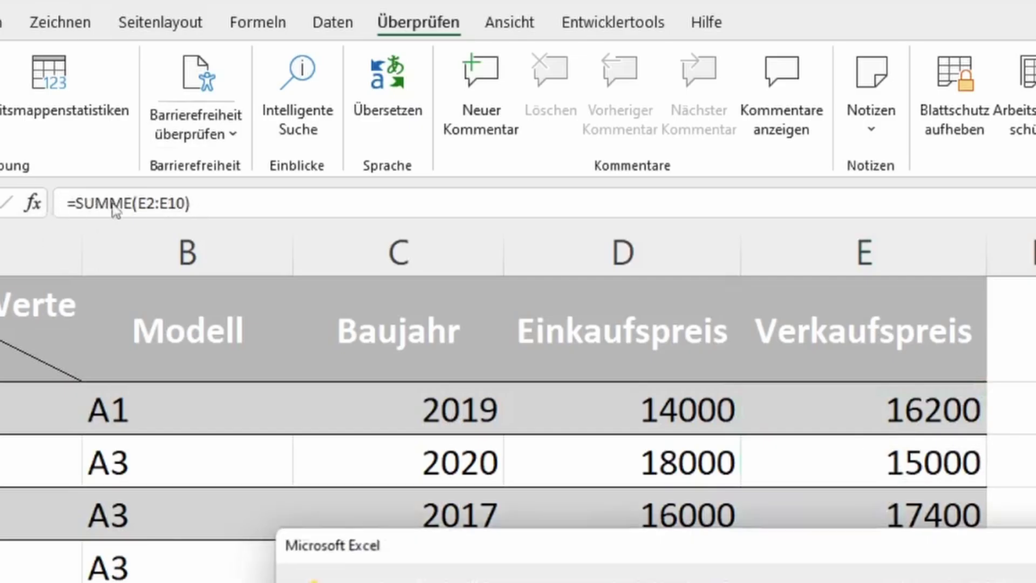
{"action": "key", "text": "Return"}
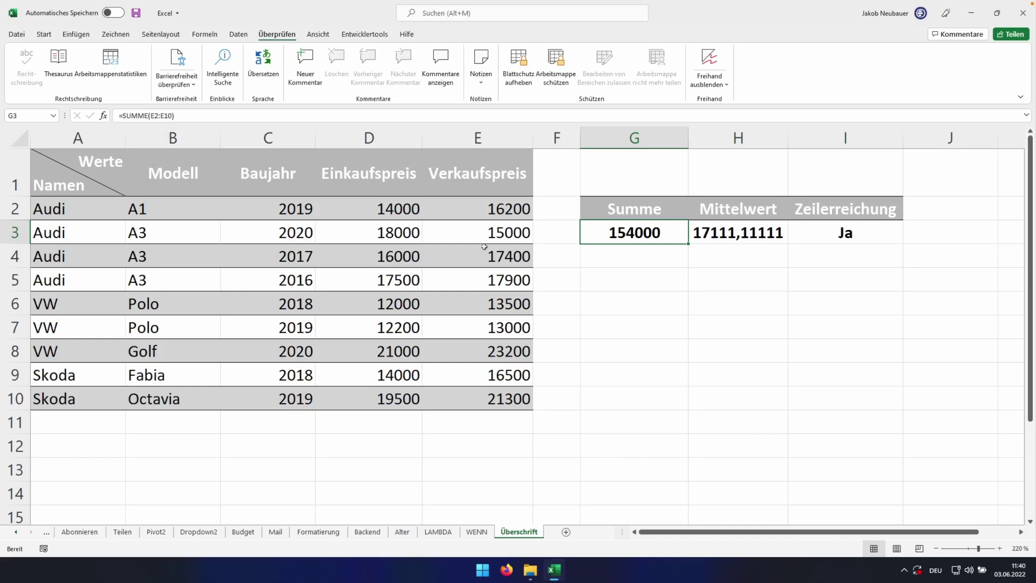
With G3:I3 selected, lift the sheet protection
{"action": "left_click", "coordinate": [589, 254]}
{"action": "left_click_drag", "start_coordinate": [598, 228], "coordinate": [807, 228]}
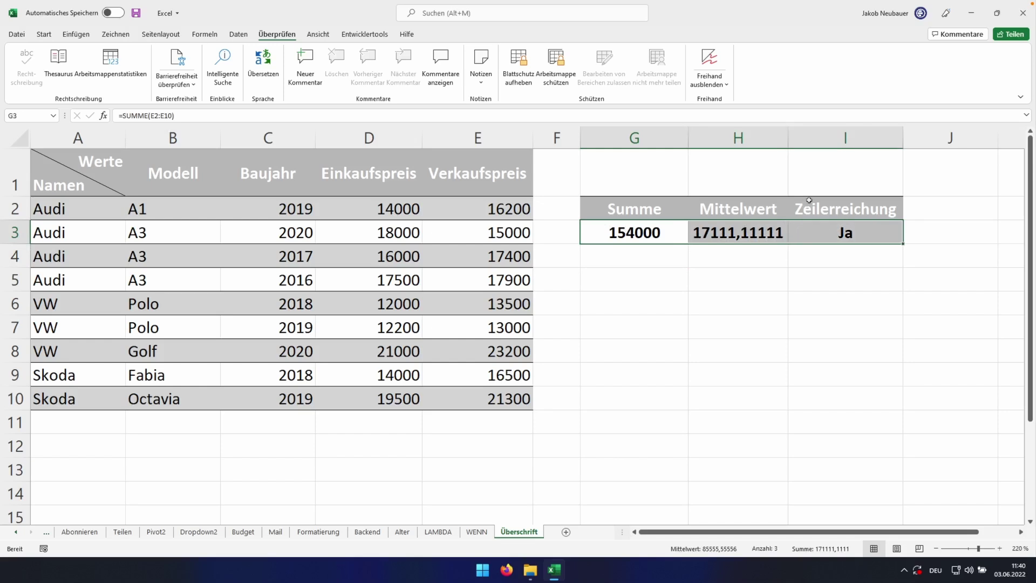
{"action": "left_click", "coordinate": [518, 62]}
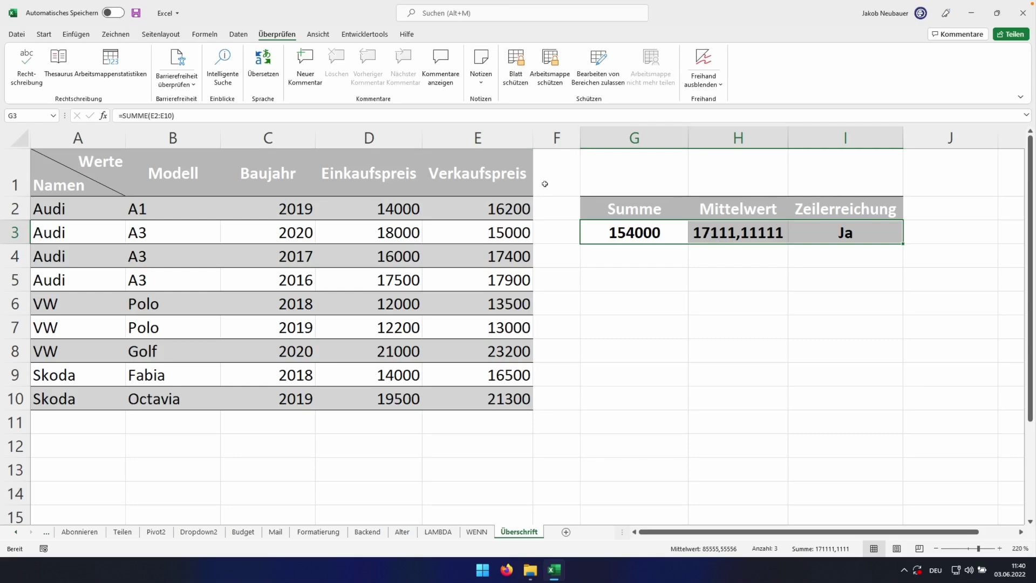
Set G3:I3 to Ausgeblendet on the Schutz tab to hide their formulas
{"action": "key", "text": "ctrl+1"}
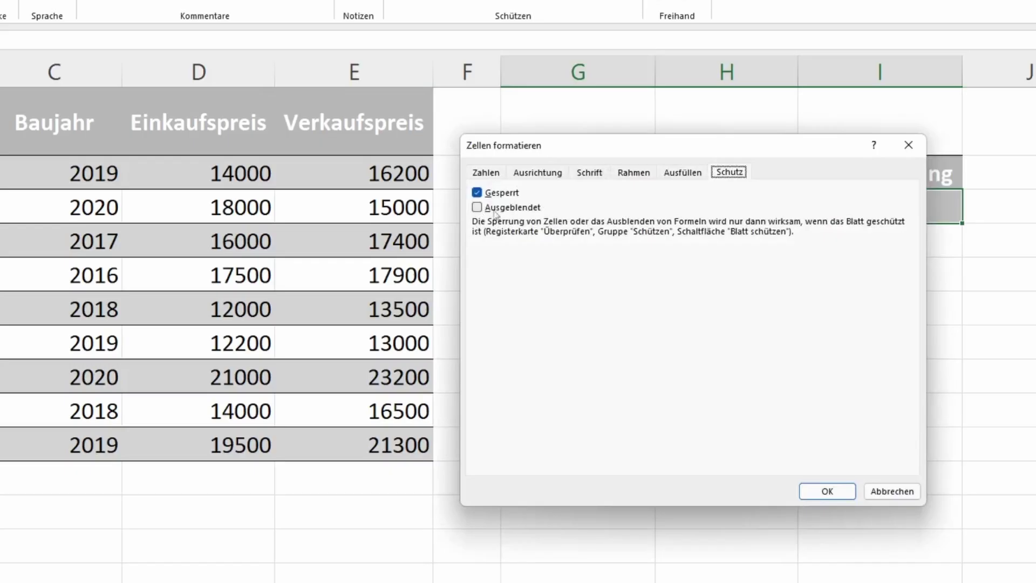
{"action": "left_click", "coordinate": [477, 208]}
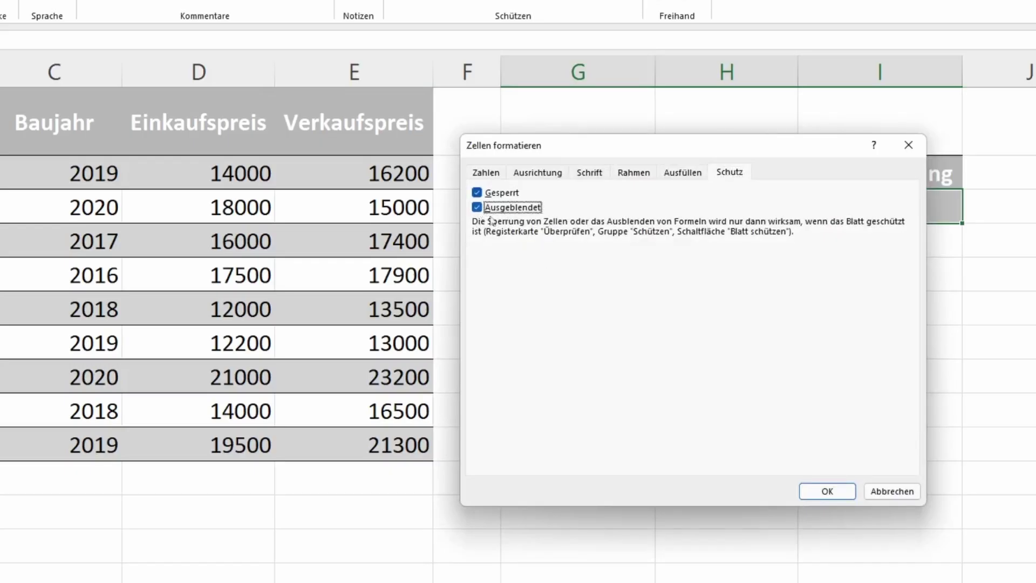
{"action": "left_click", "coordinate": [823, 491]}
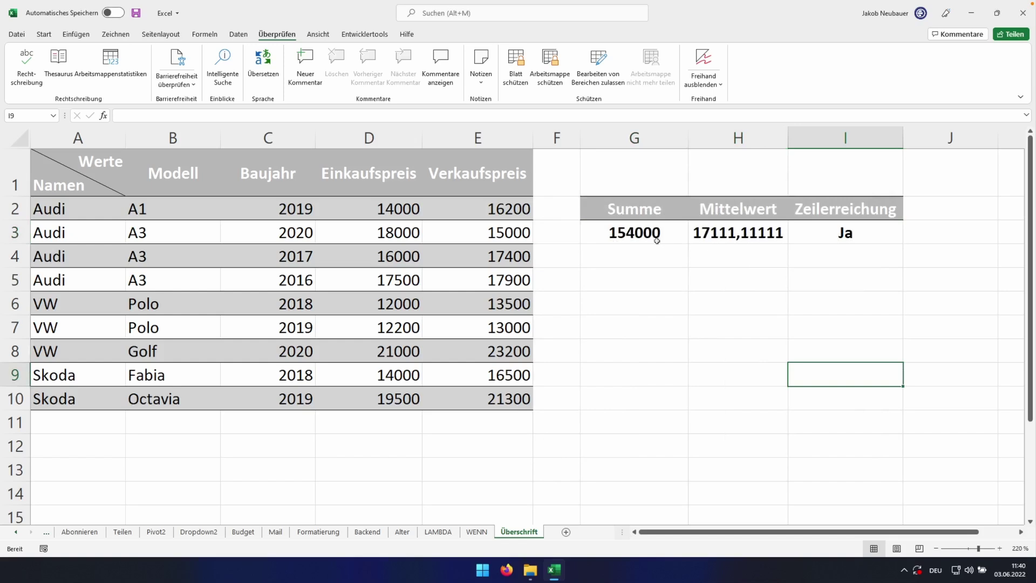
Reprotect the sheet and check that G3 shows 154000 with its formula hidden
{"action": "left_click_drag", "start_coordinate": [657, 240], "coordinate": [845, 236]}
{"action": "left_click", "coordinate": [738, 279]}
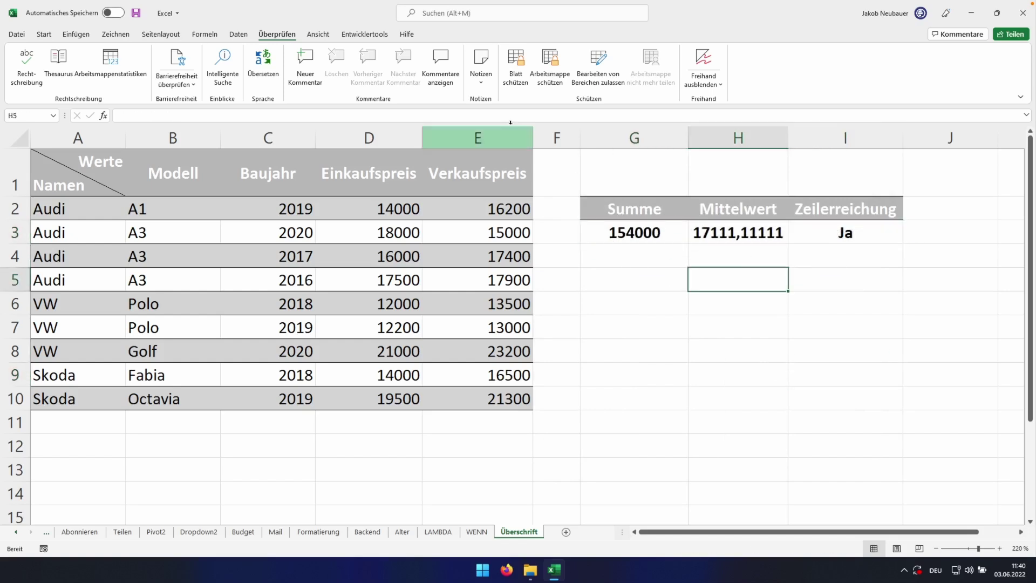
{"action": "left_click", "coordinate": [518, 79]}
{"action": "left_click", "coordinate": [739, 434]}
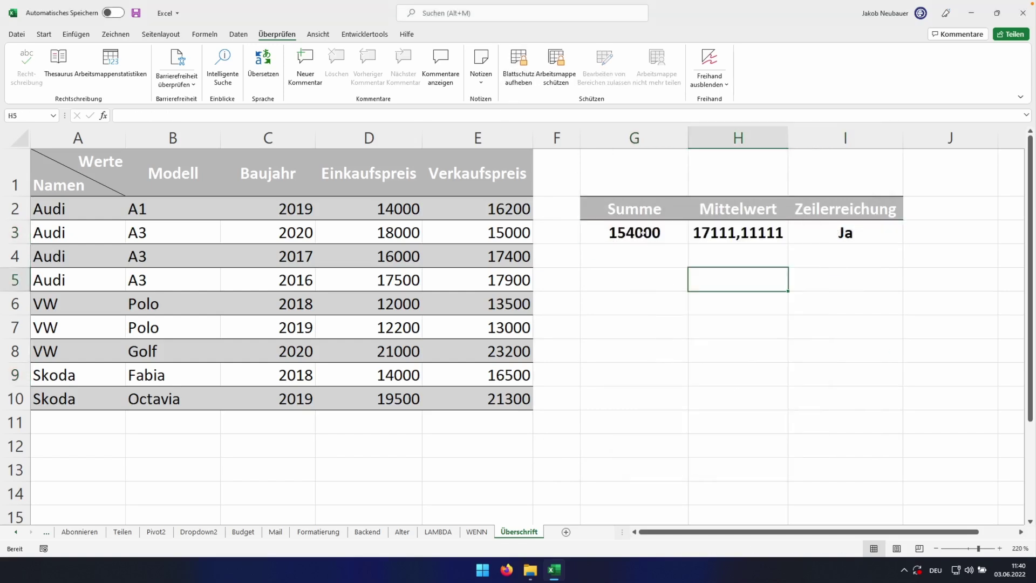
{"action": "left_click", "coordinate": [640, 230]}
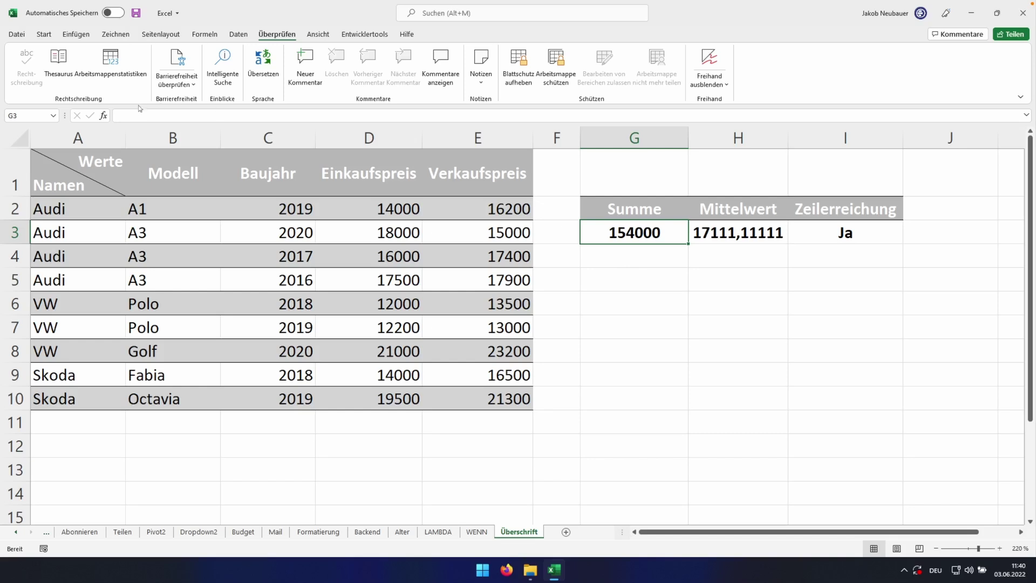